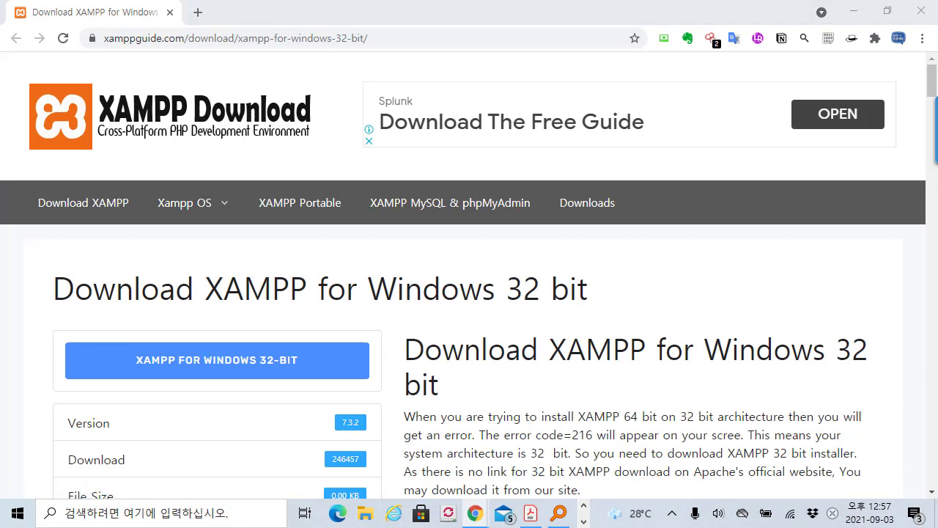
Step: Reopen the 'Download XAMPP for Windows 32 bit' page from the Google results, then close Chrome
key(alt+Left)
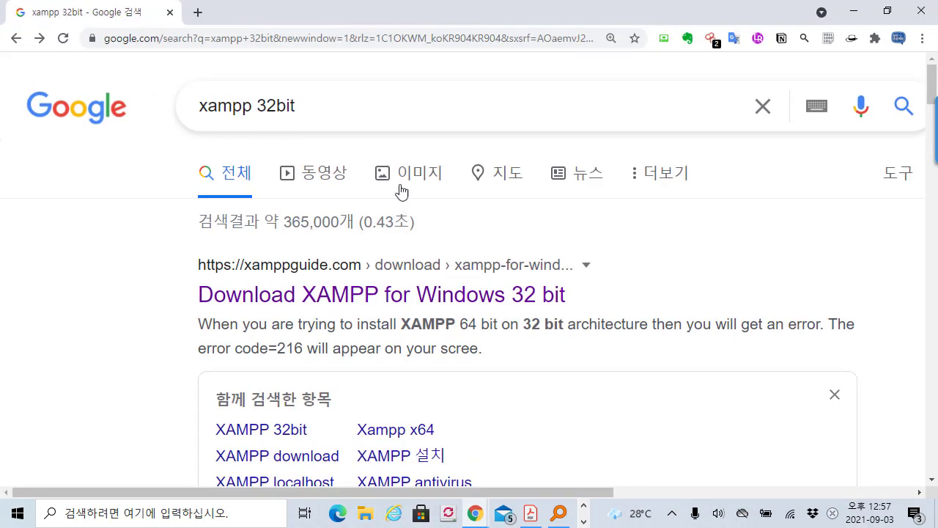
triple_click(352, 104)
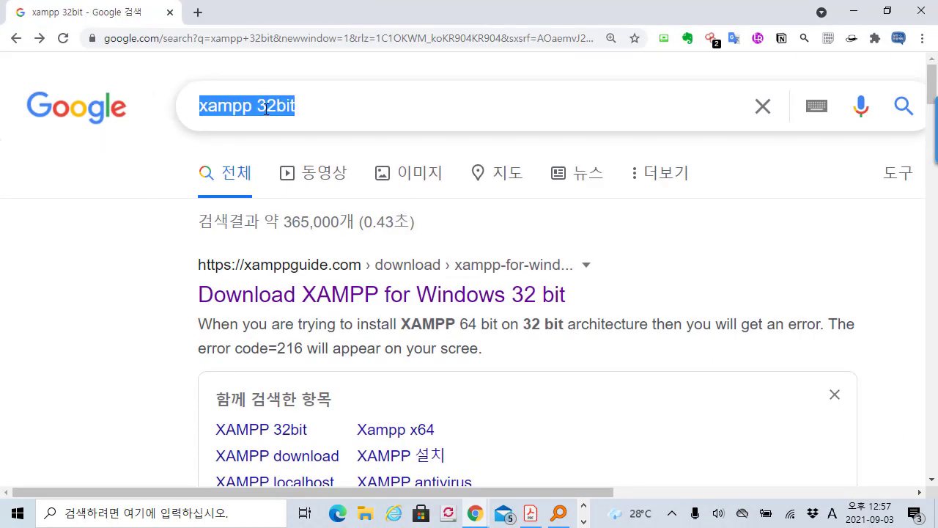
triple_click(293, 110)
click(58, 260)
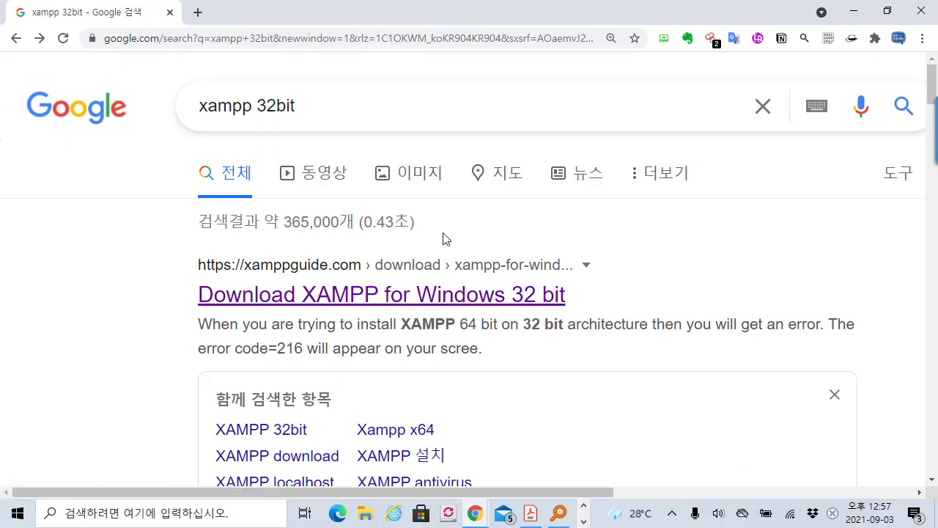
click(456, 301)
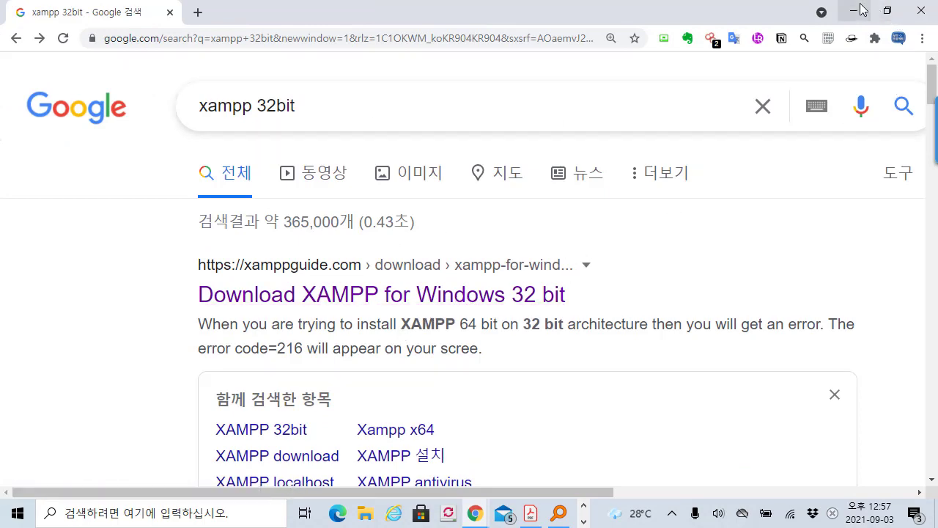
scroll(291, 201, down, 1)
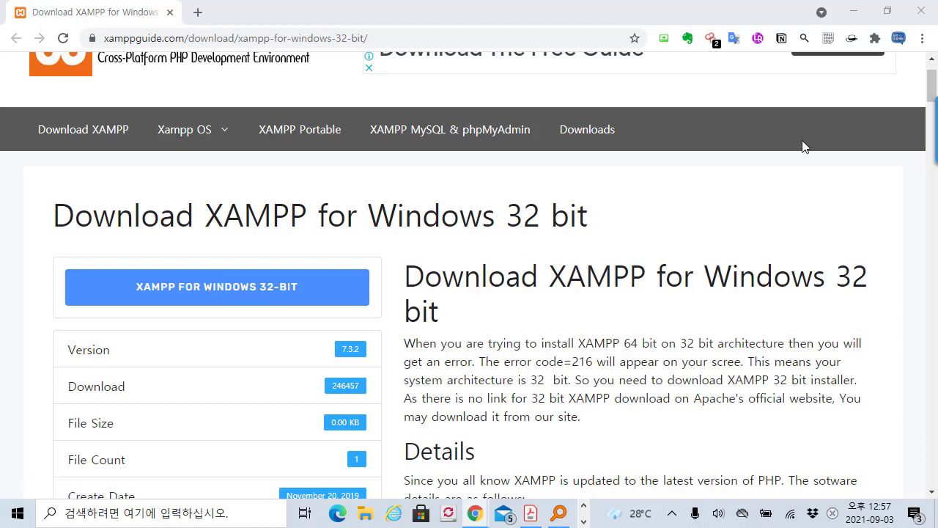
click(919, 14)
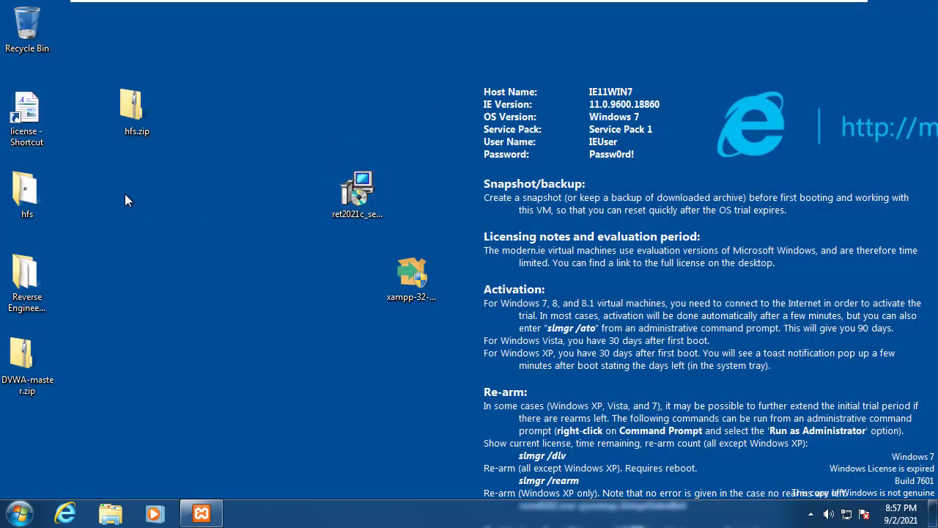
Step: Run xampp-32-bit.exe as administrator and take the Setup wizard through to its Completing page
drag(386, 283, 194, 219)
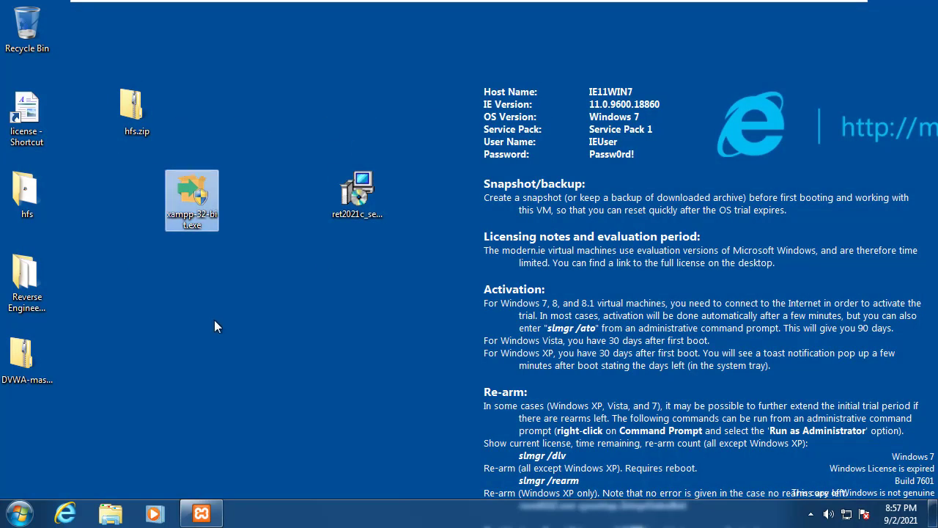
right_click(208, 217)
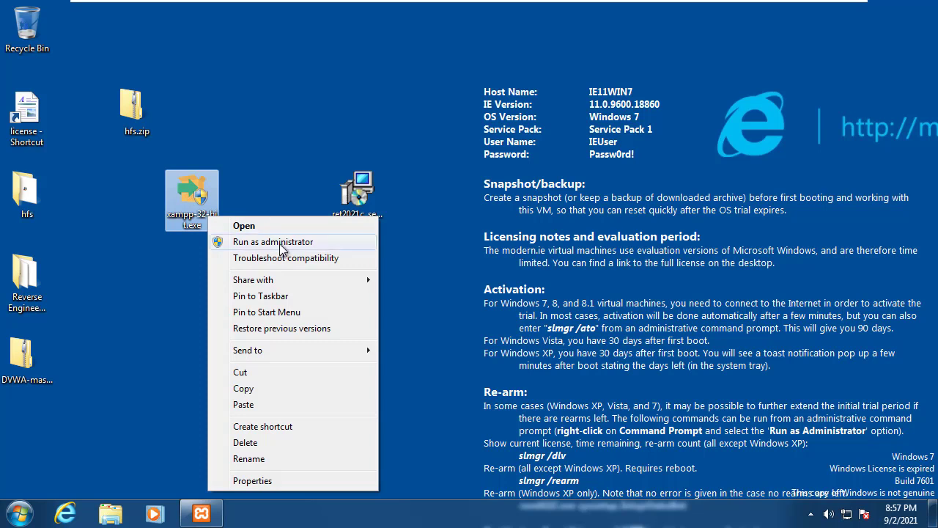
click(264, 184)
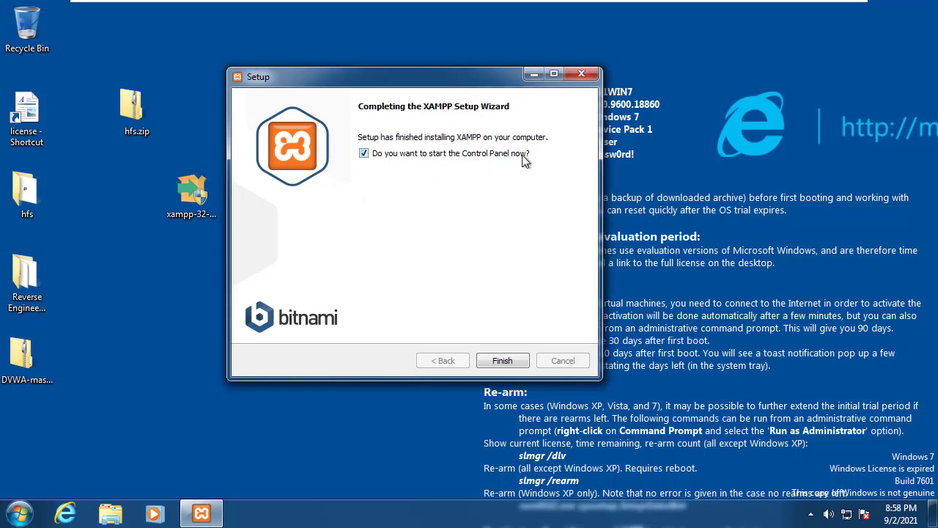
Step: Finish setup and save English as the XAMPP Control Panel v3.2.2 language
click(502, 360)
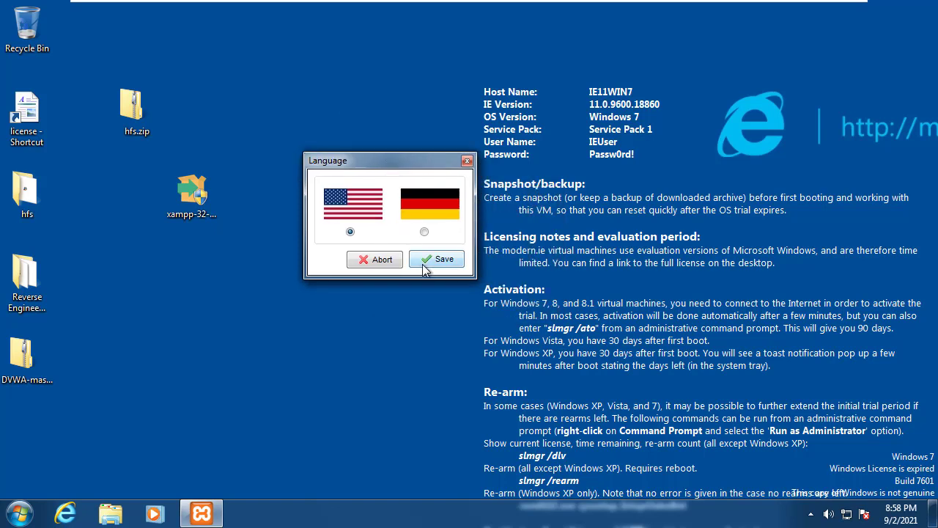
click(427, 261)
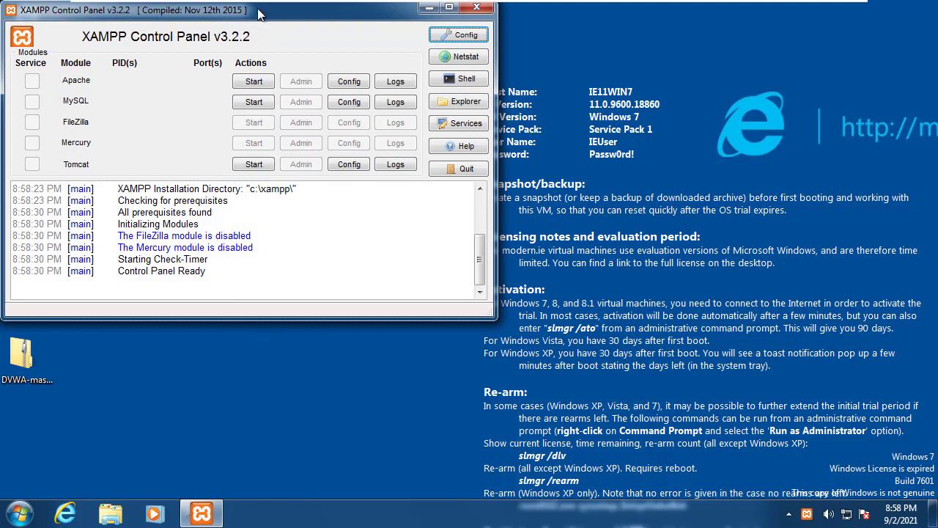
Step: Start the Apache server on ports 80 and 443, and the MySQL server
drag(258, 9, 355, 44)
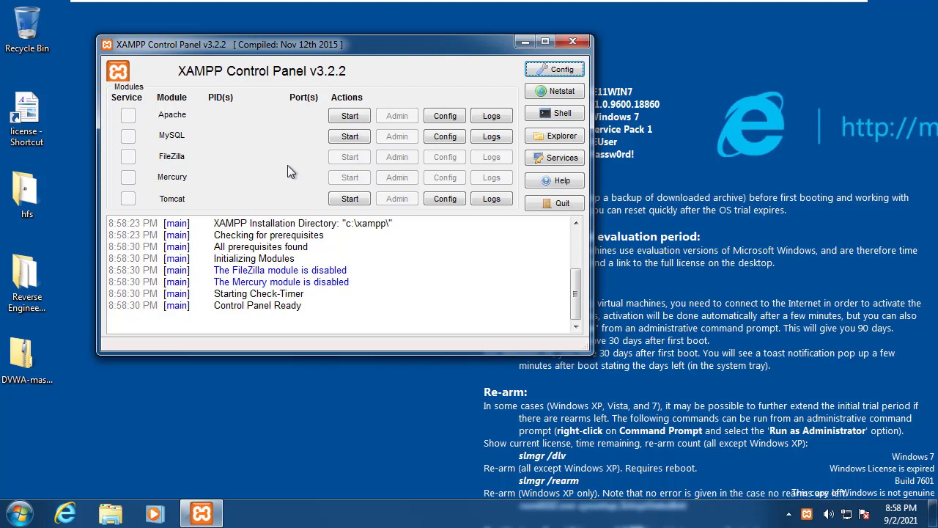
click(346, 117)
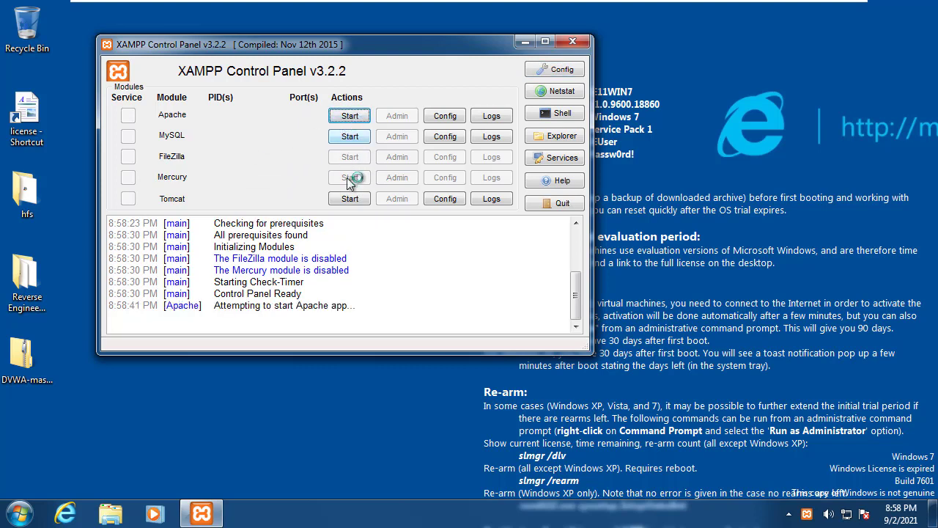
click(351, 139)
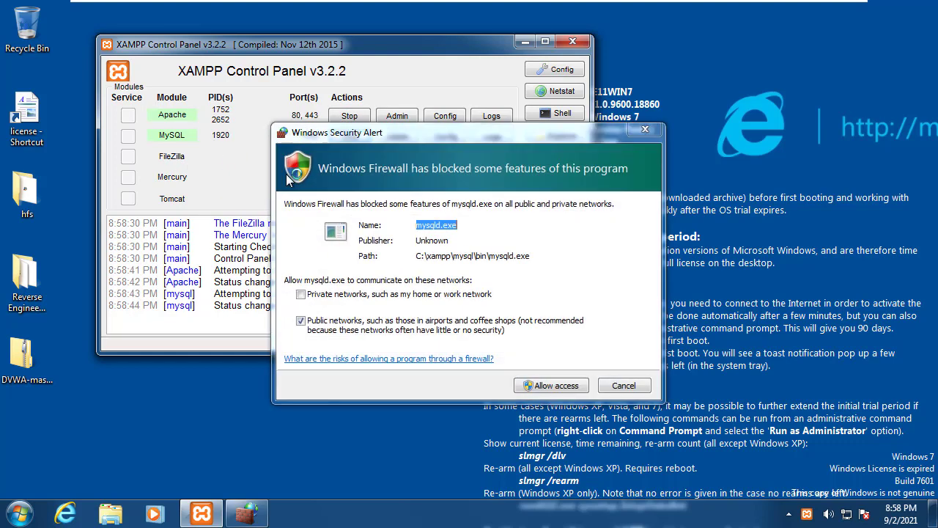
Step: Allow mysqld.exe network access in the Windows Firewall security alert
drag(500, 138, 498, 127)
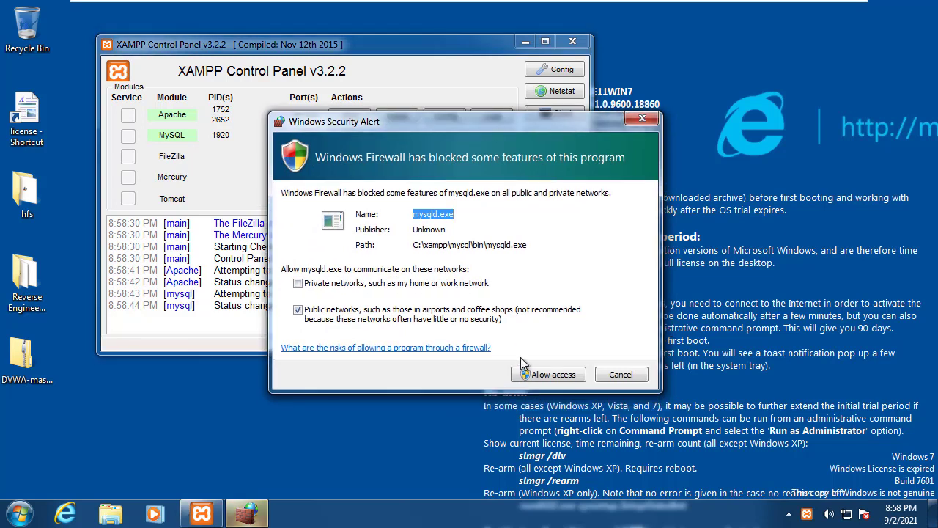
click(556, 375)
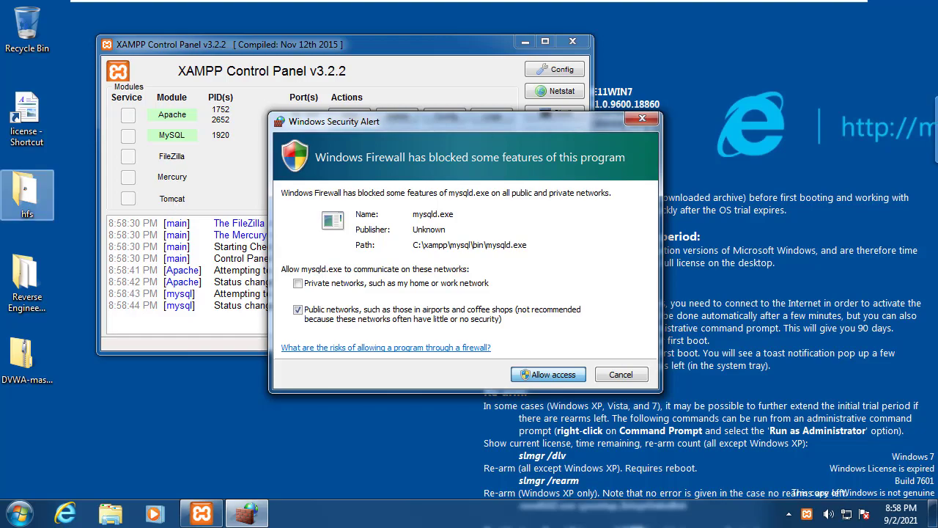
key(Return)
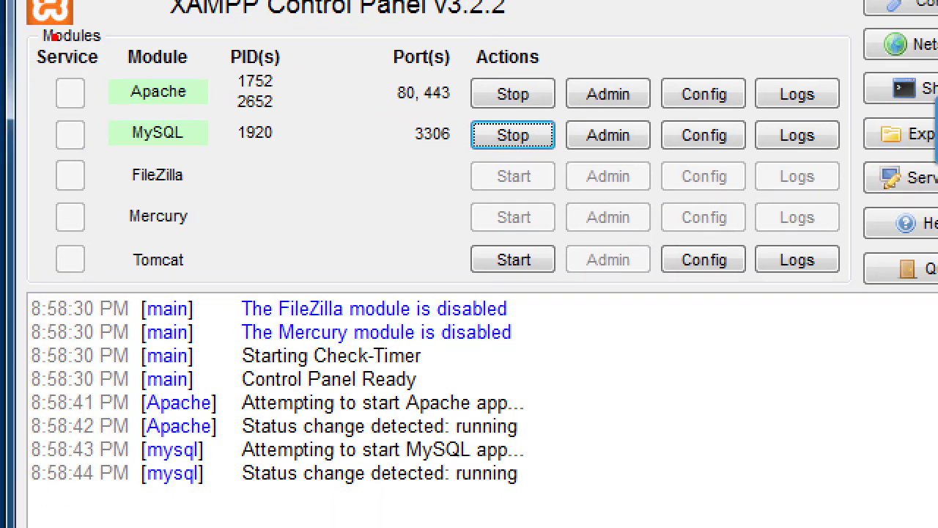
Step: Rearrange the windows on screen and launch Internet Explorer from the taskbar
drag(53, 38, 248, 159)
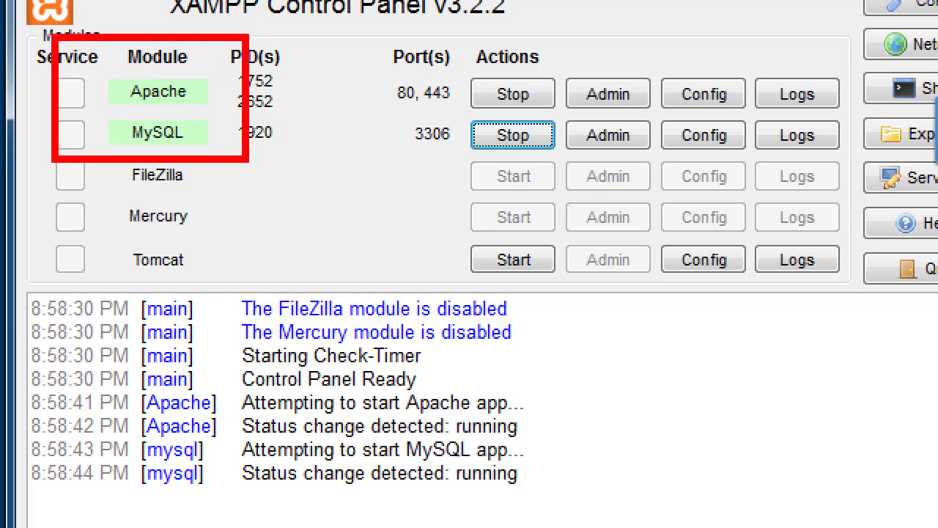
drag(217, 265, 214, 170)
drag(201, 185, 225, 181)
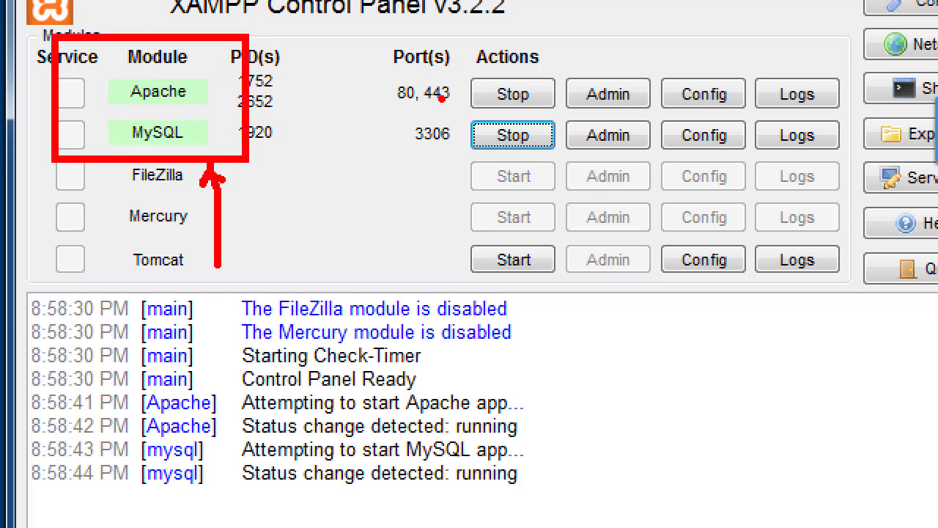
mouse_move(456, 141)
mouse_down()
mouse_move(359, 125)
mouse_move(465, 91)
mouse_move(423, 181)
mouse_up()
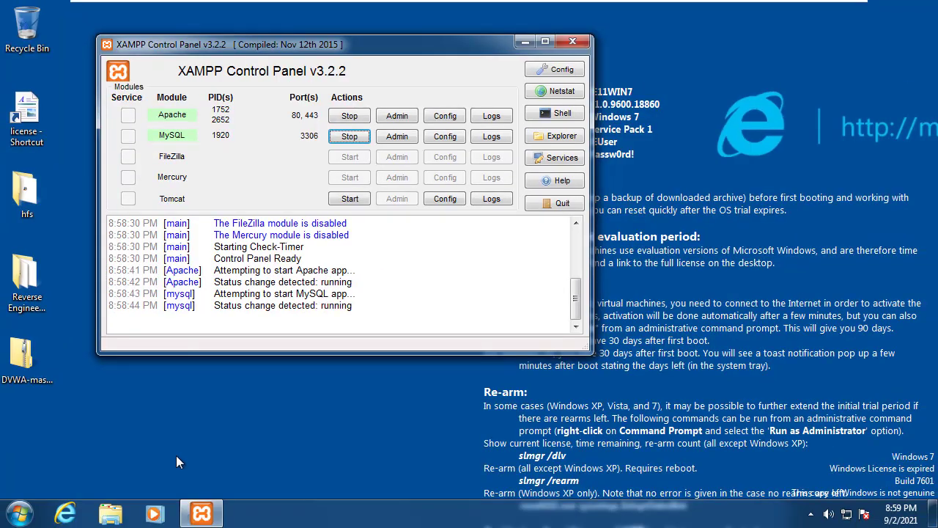
click(72, 511)
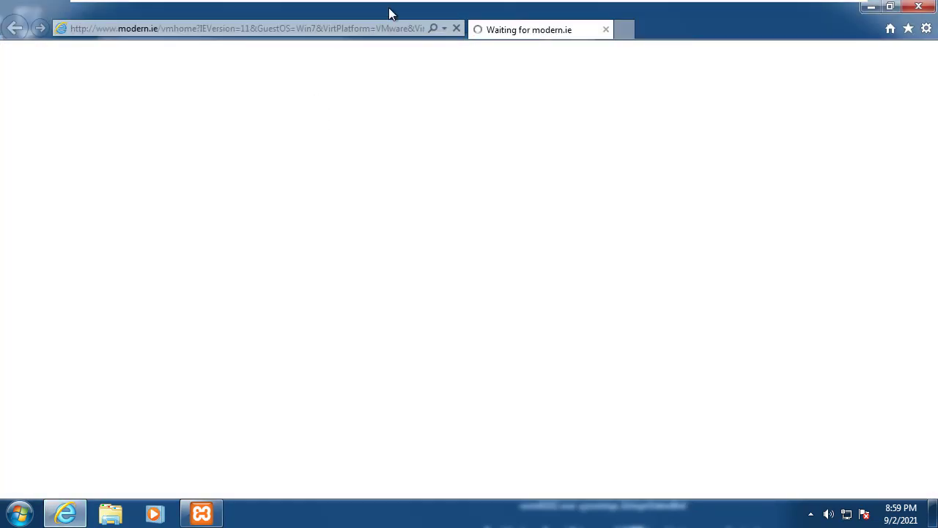
click(375, 27)
text(localhost:)
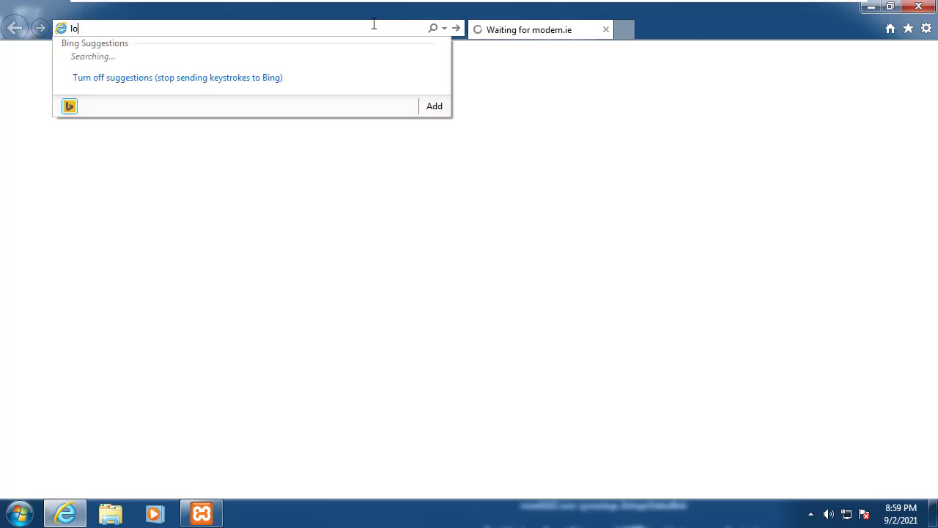
key(BackSpace)
key(BackSpace)
key(BackSpace)
key(BackSpace)
key(BackSpace)
key(BackSpace)
key(BackSpace)
key(BackSpace)
key(BackSpace)
key(BackSpace)
text(http://localhost)
key(Return)
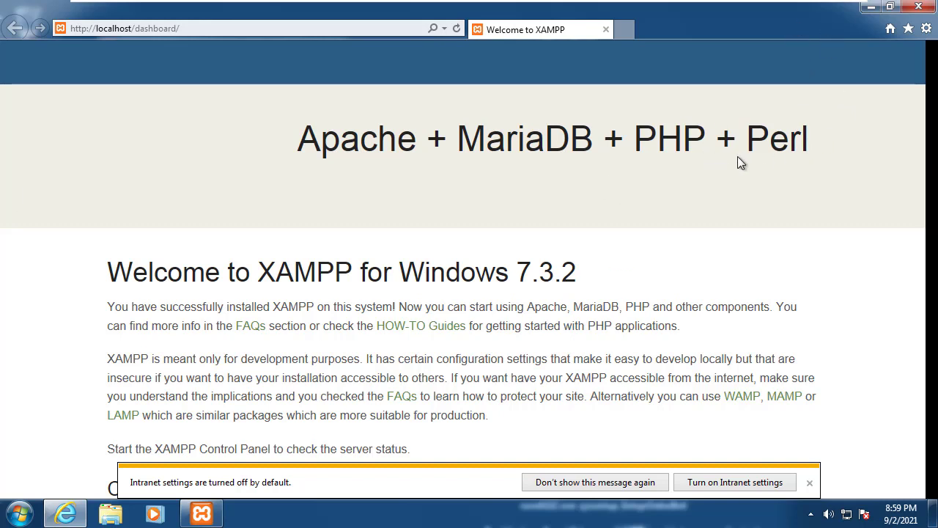
click(920, 9)
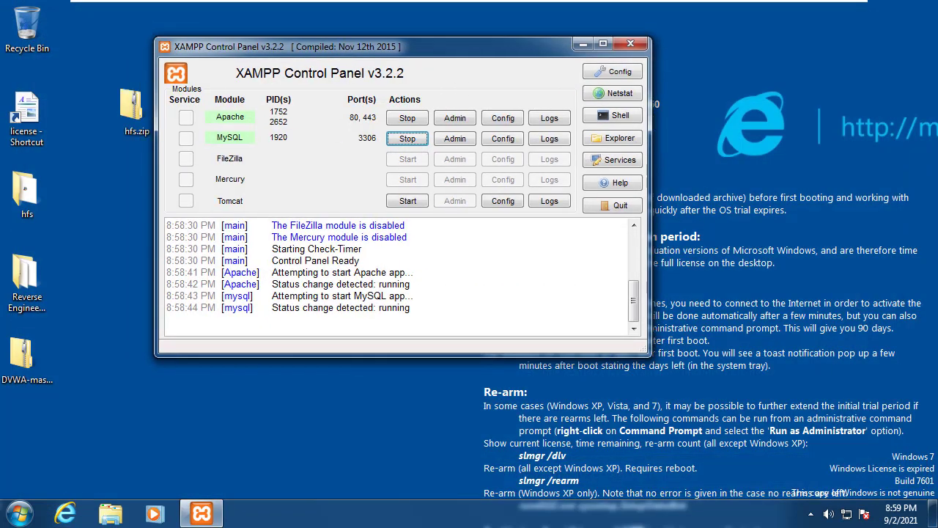
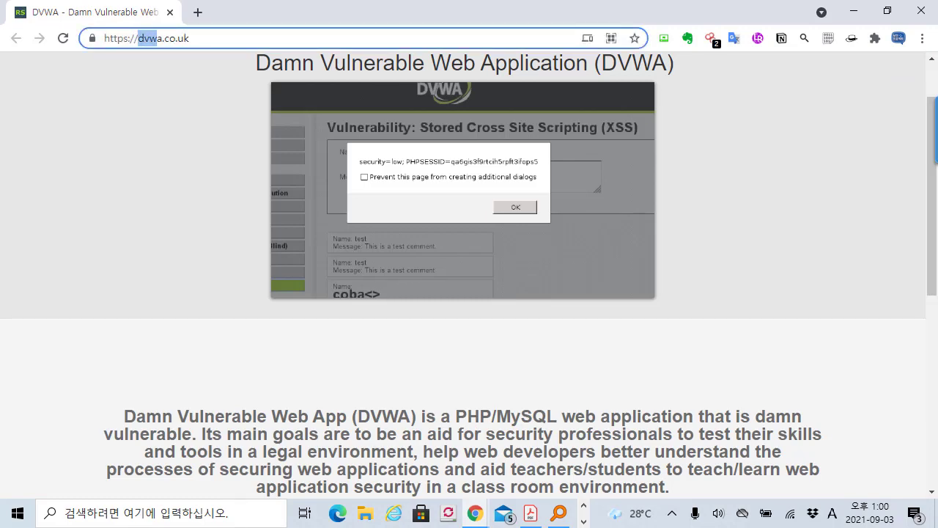
Step: Move the DVWA-master (1).zip archive to an open spot on the desktop
scroll(469, 220, up, 1)
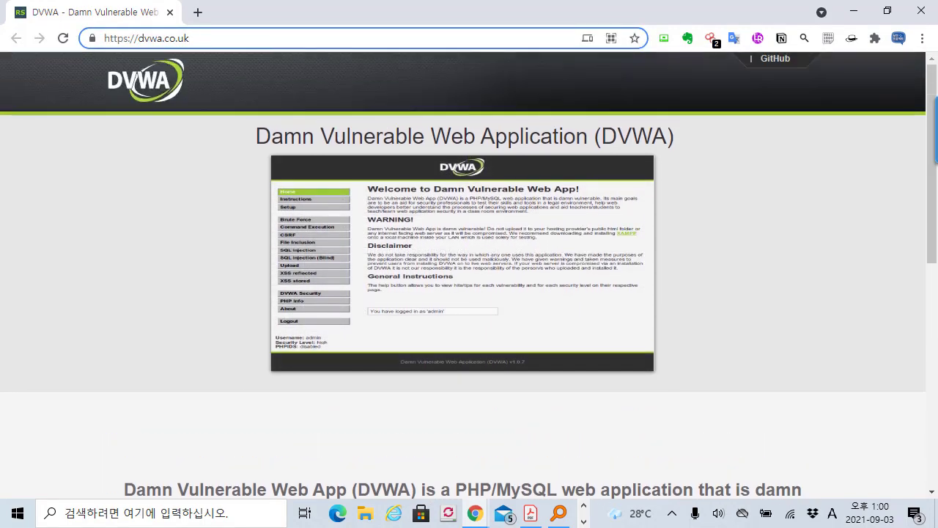
scroll(469, 275, down, 8)
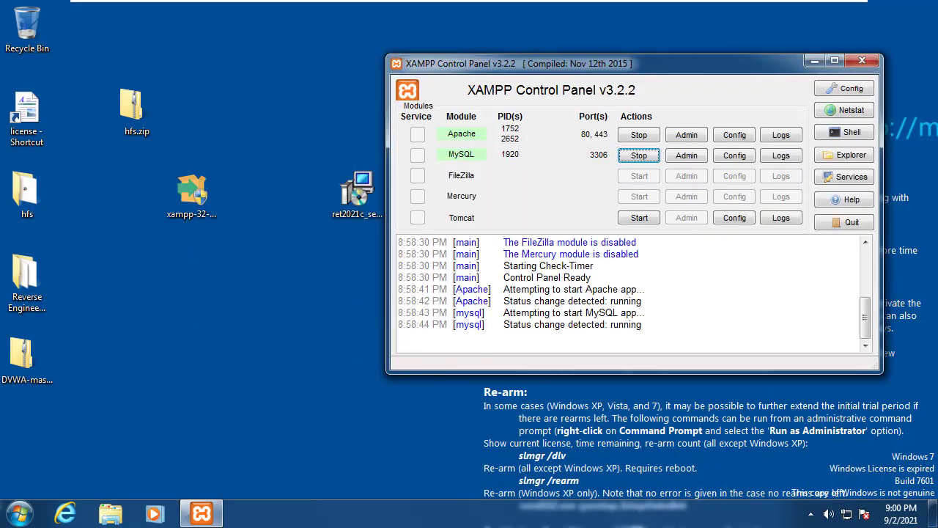
click(192, 194)
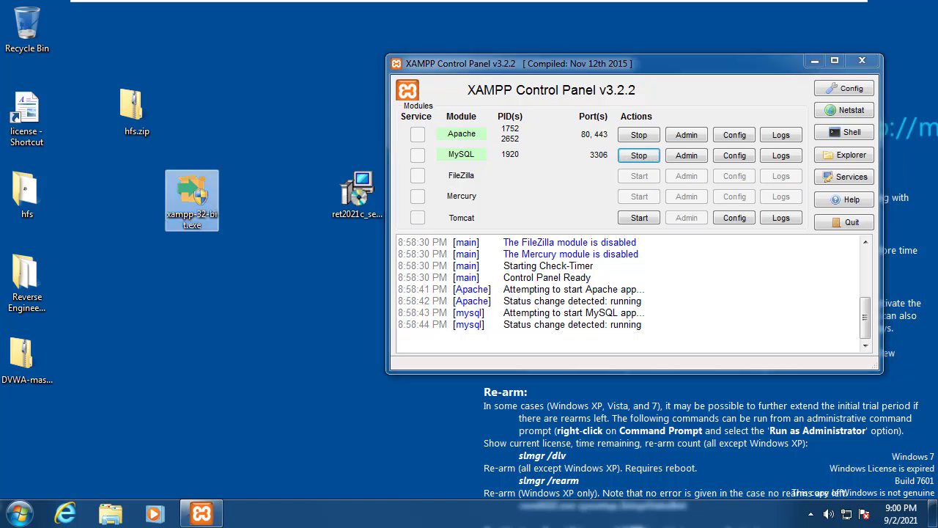
drag(27, 356, 247, 282)
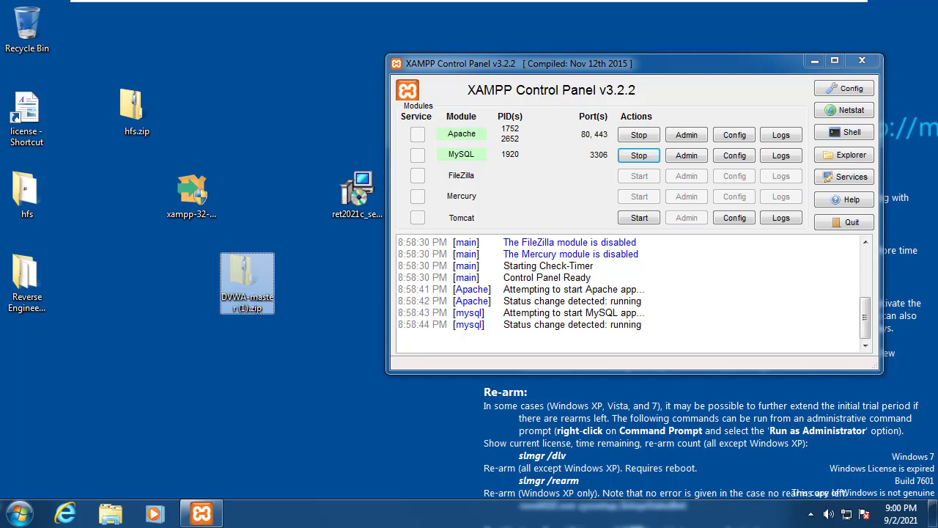
Step: Extract DVWA-master (1).zip into the default DVWA-master (1) folder on the Desktop
right_click(251, 288)
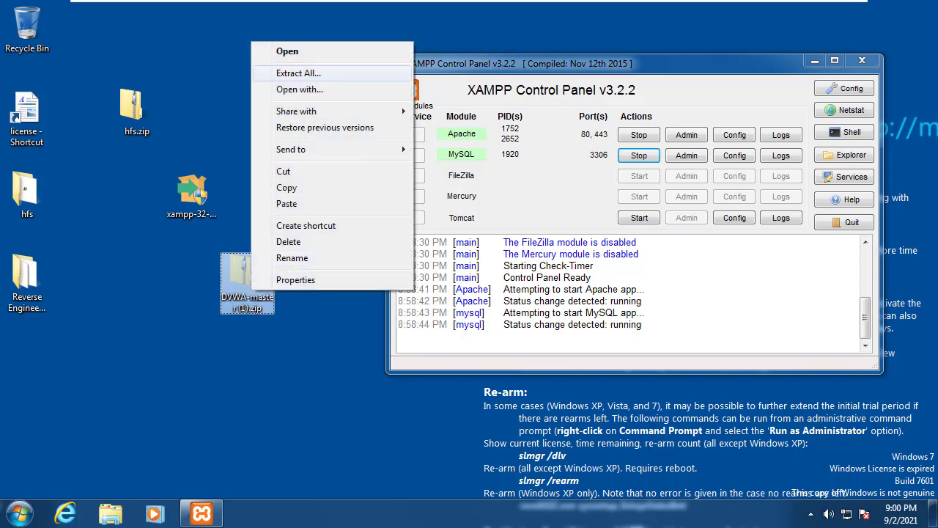
click(298, 74)
click(443, 193)
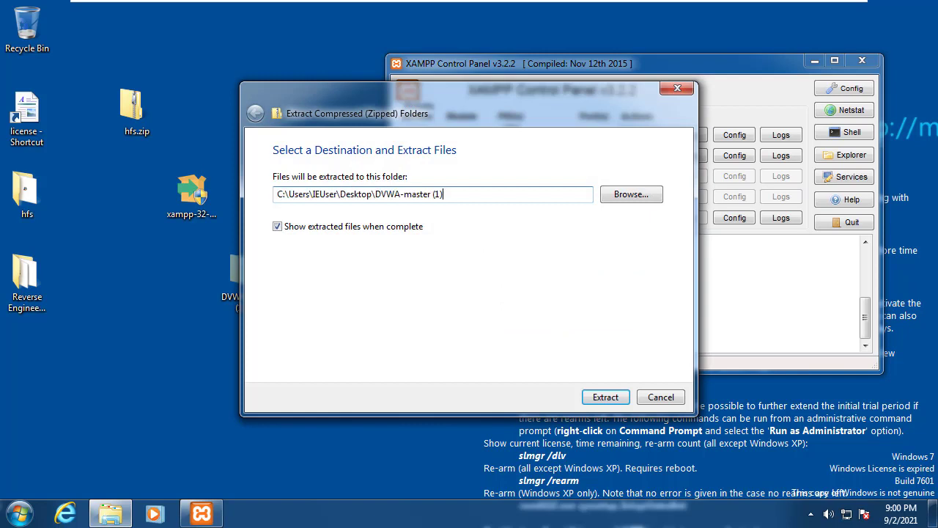
key(Return)
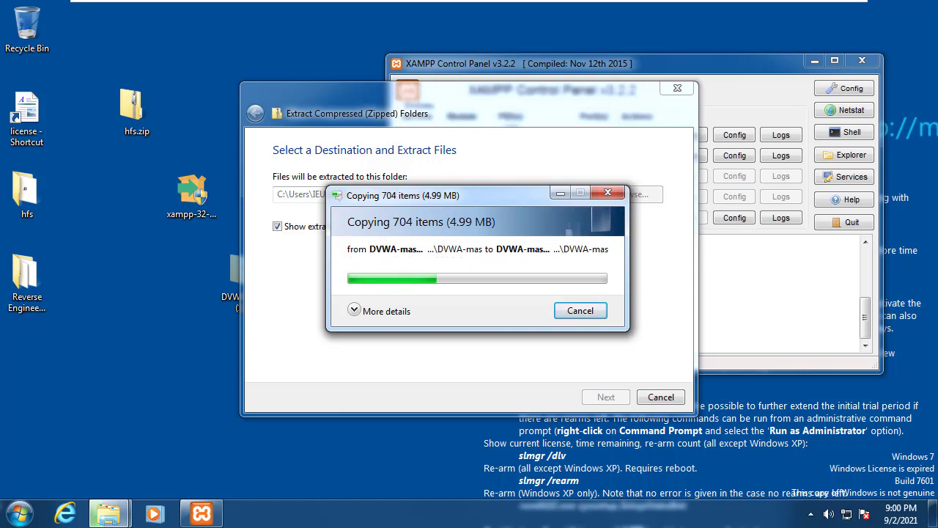
drag(468, 197, 608, 199)
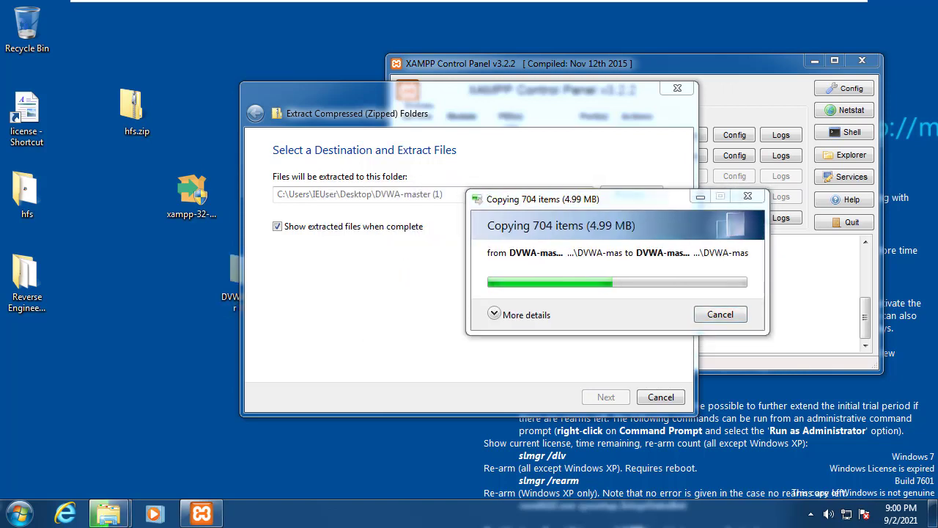
drag(311, 94, 521, 92)
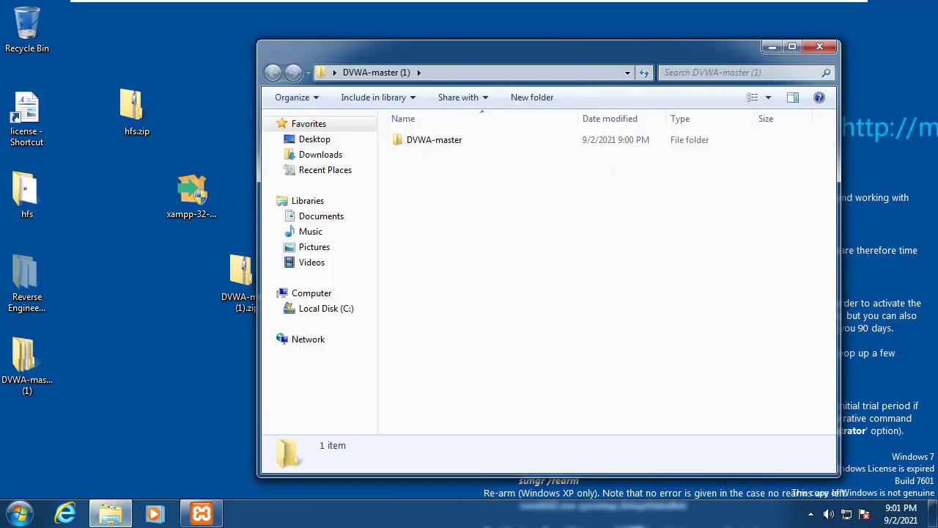
Step: Pick the extracted DVWA-master folder and navigate to C:\xampp\htdocs
click(434, 140)
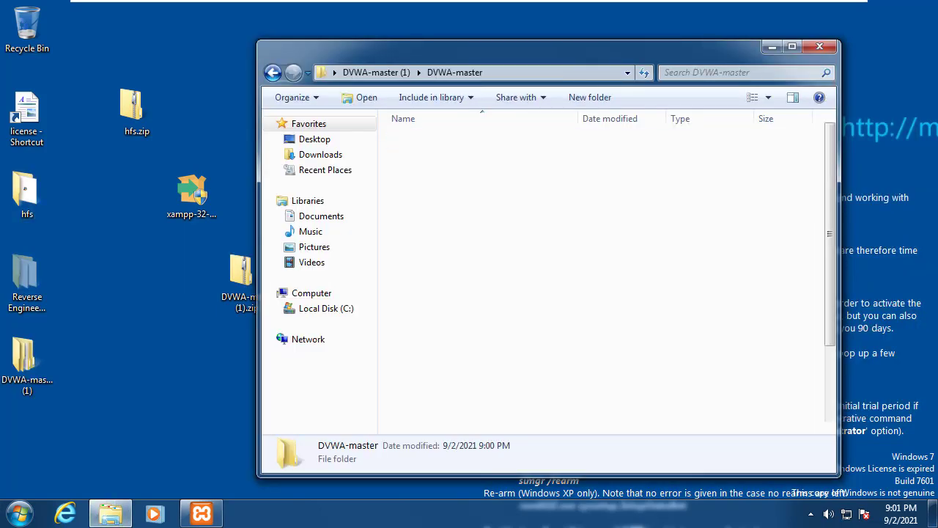
double_click(434, 139)
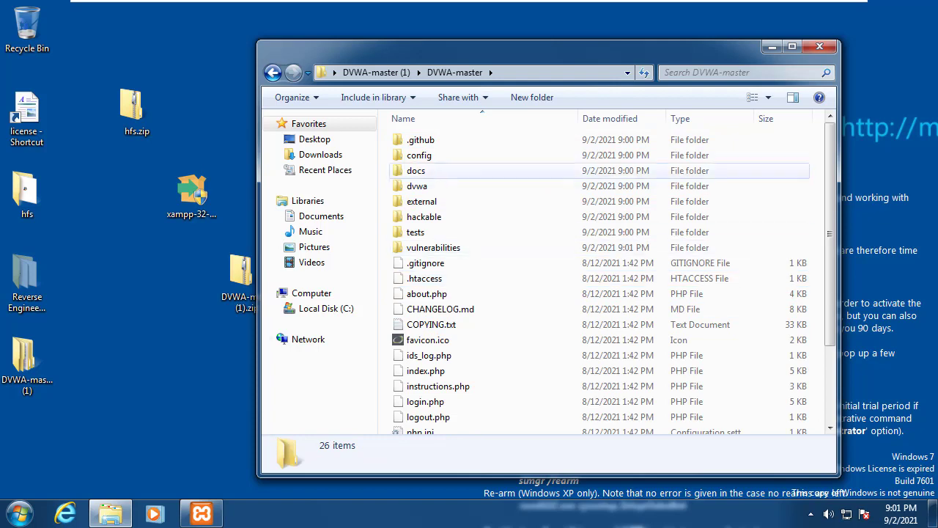
key(BackSpace)
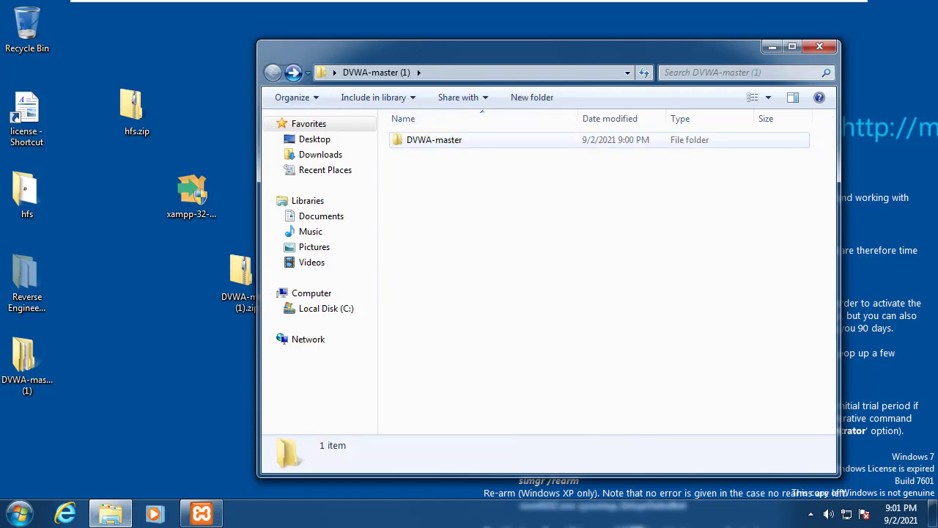
click(326, 308)
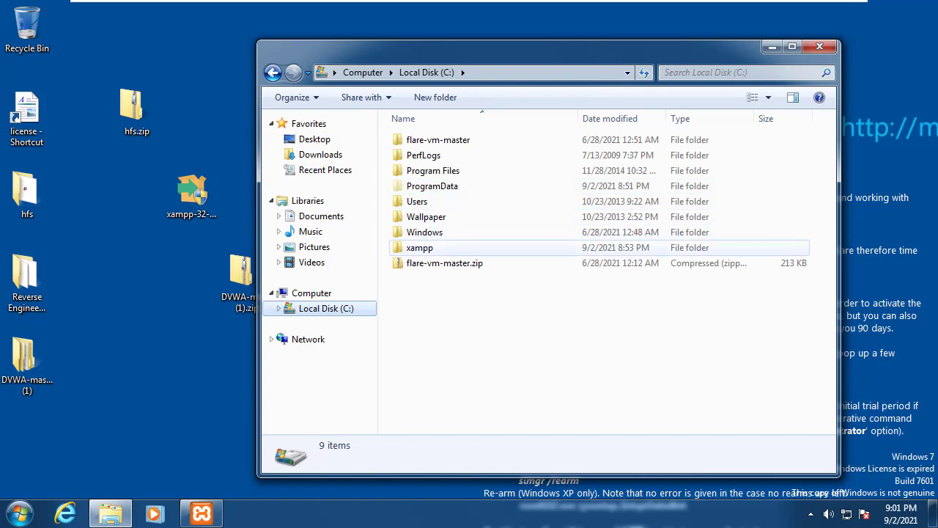
double_click(419, 247)
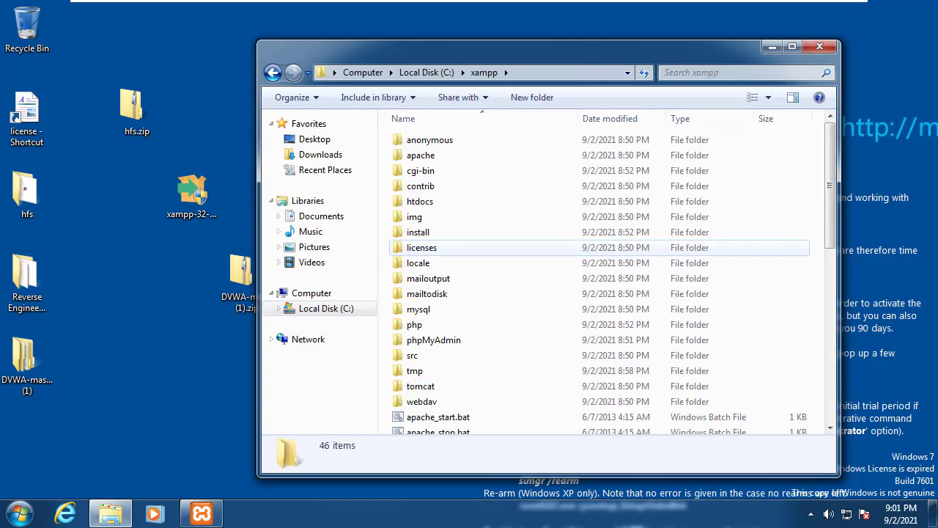
double_click(420, 154)
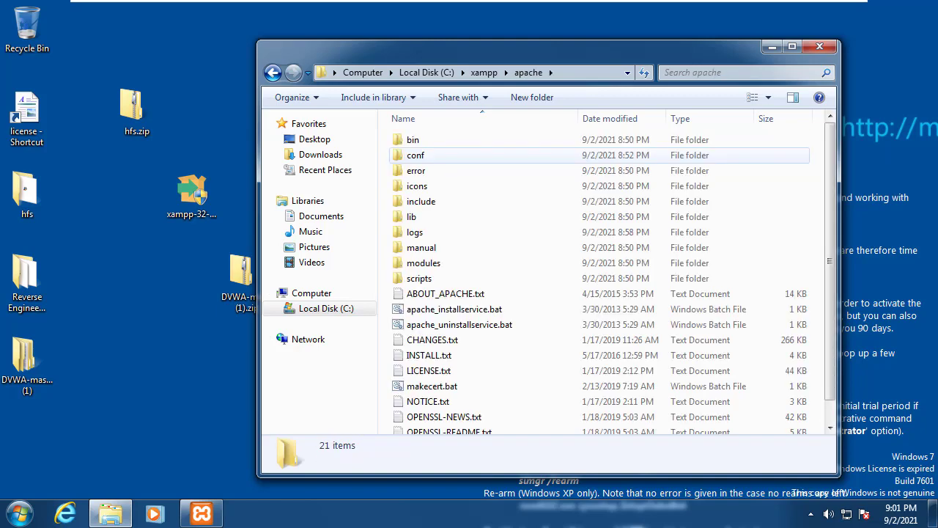
key(BackSpace)
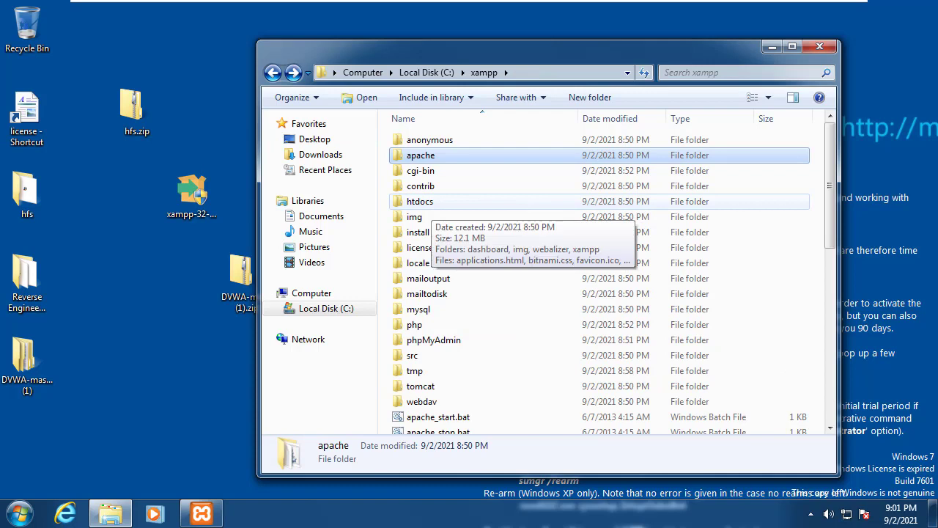
double_click(420, 201)
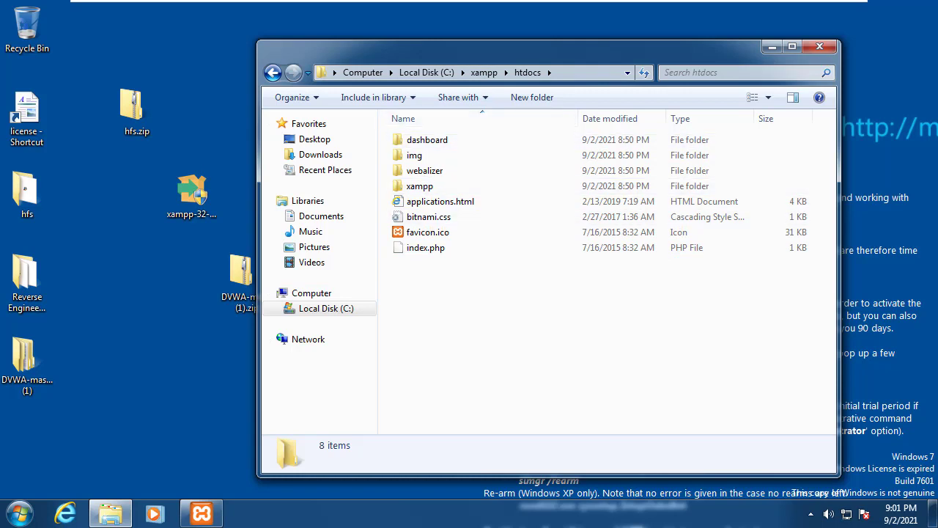
Step: Paste DVWA-master into htdocs and rename it to dvwa
key(ctrl+v)
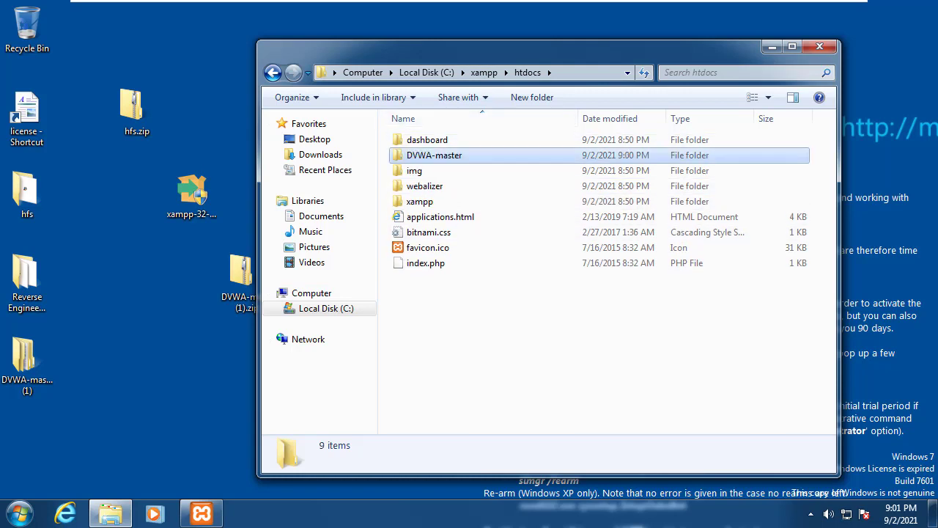
key(F2)
text(dvwa)
key(Return)
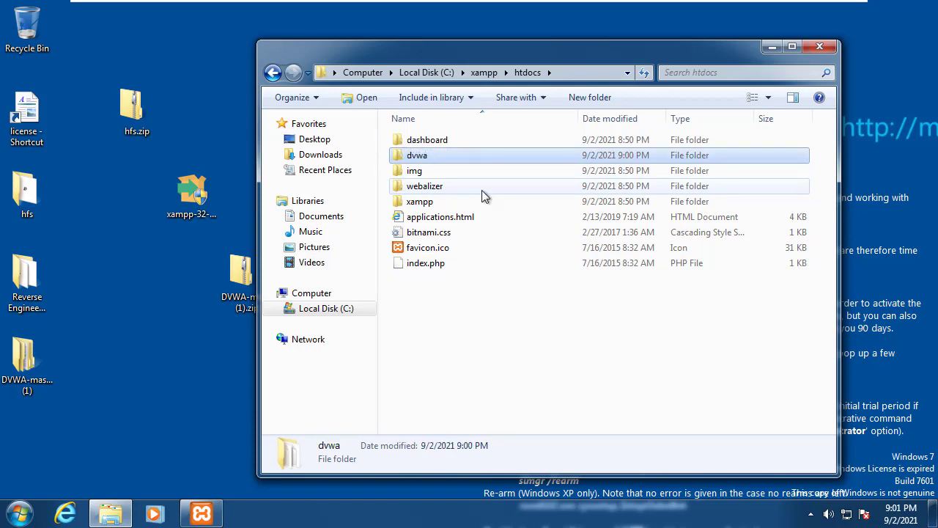
Step: Check the htdocs items and the dvwa folder's contents, ending back in htdocs
key(ctrl+space)
key(ctrl+space)
key(ctrl+space)
drag(454, 327, 442, 165)
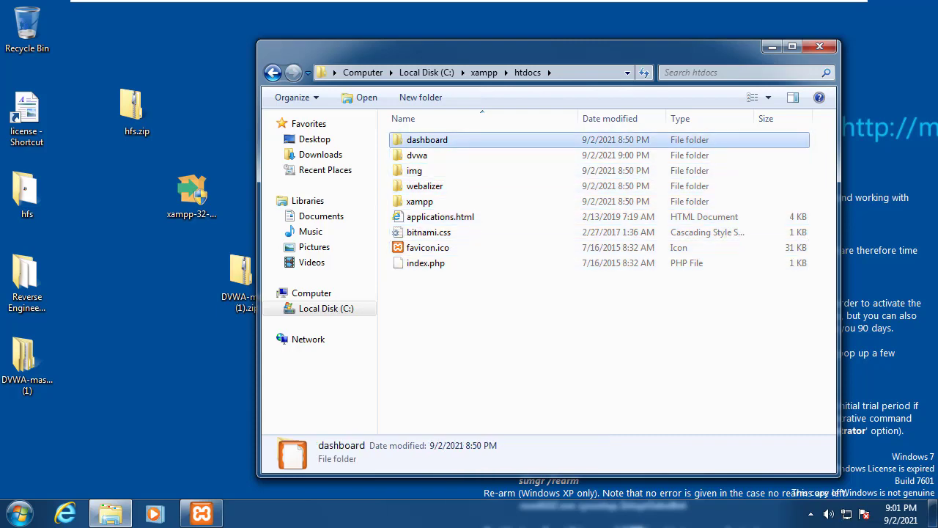
key(i)
key(Return)
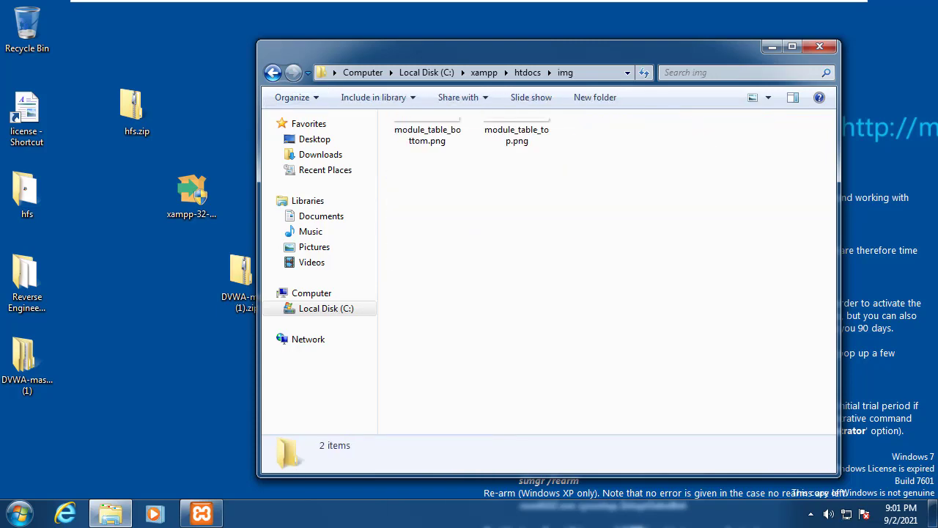
key(BackSpace)
key(Up)
key(Return)
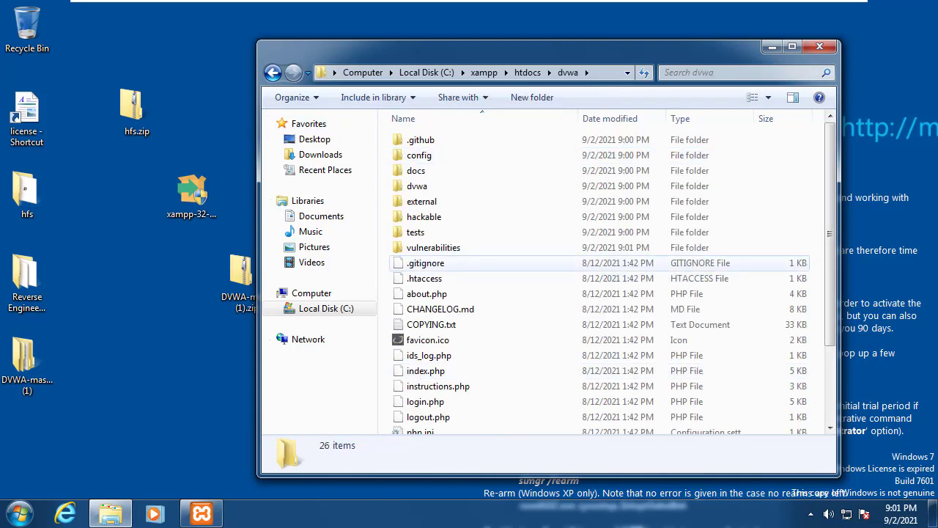
scroll(601, 279, down, 2)
key(BackSpace)
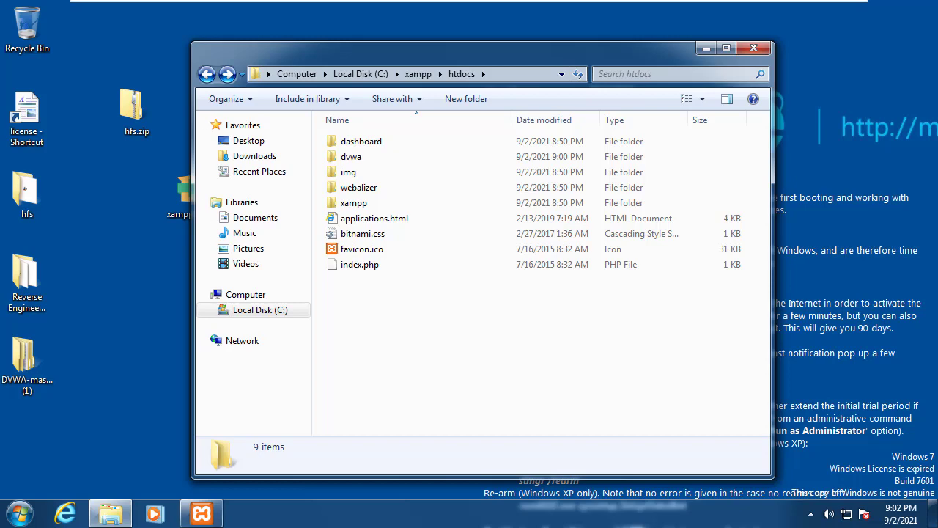
Step: Restore XAMPP Control Panel, postpone the Windows Update restart, and launch the XAMPP Shell
click(202, 514)
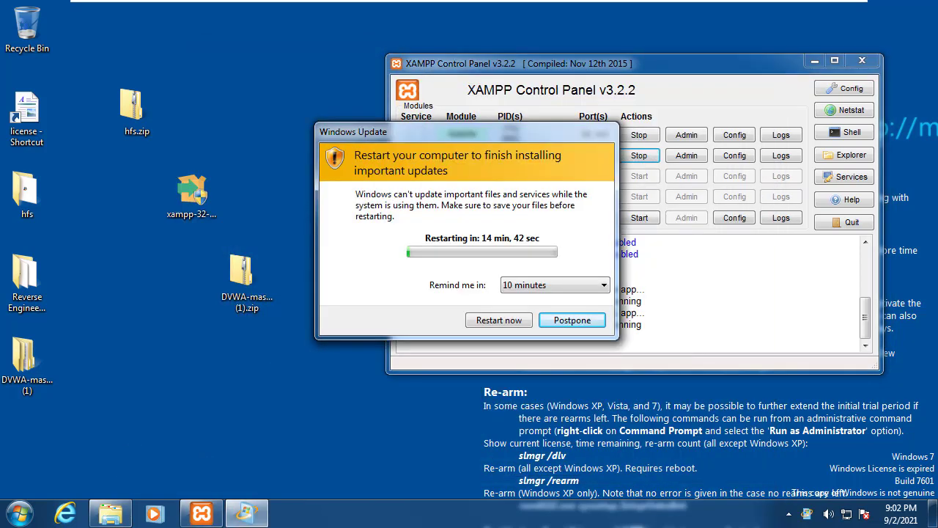
key(Return)
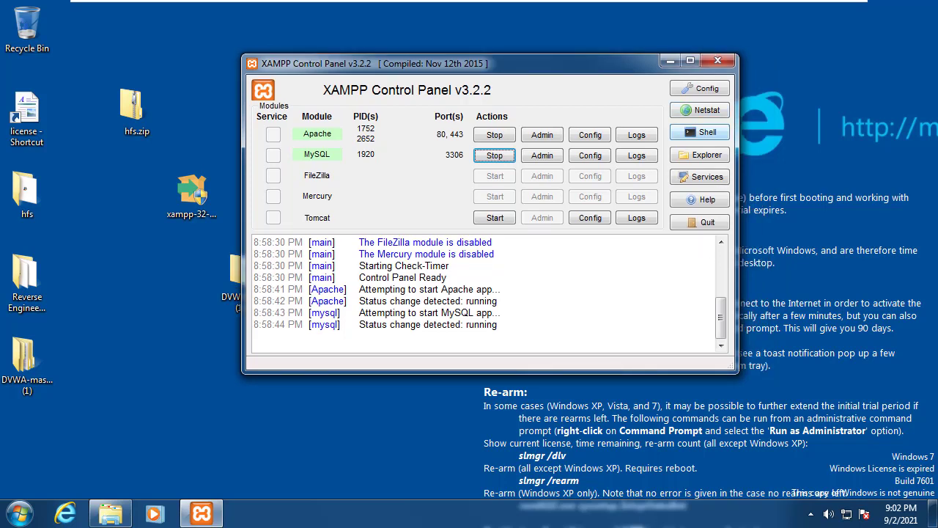
click(699, 132)
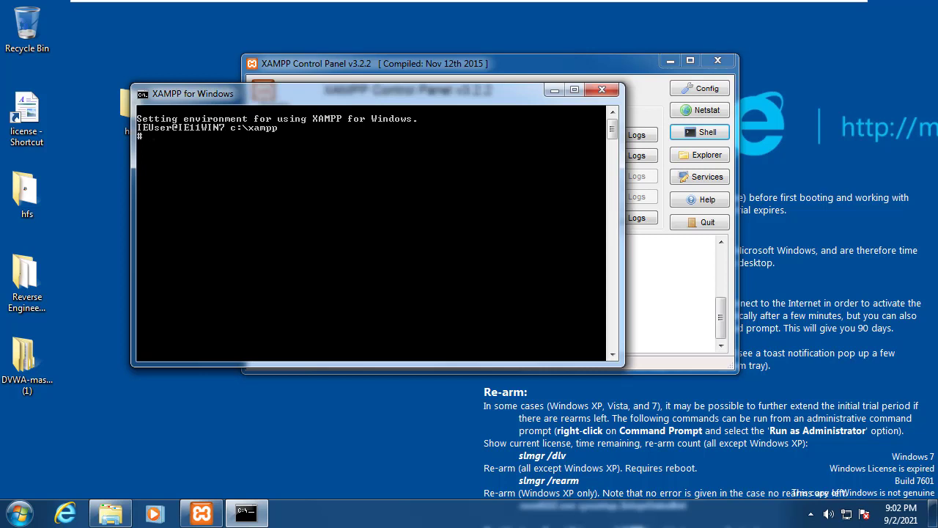
Step: Log into the MariaDB monitor as root with mysql -u root -p and an empty password
text(mysql)
key(Return)
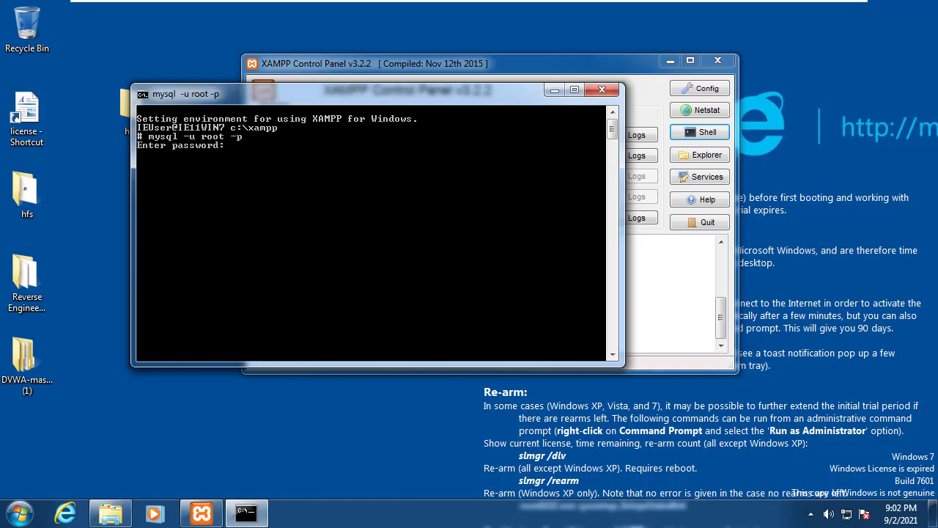
key(Return)
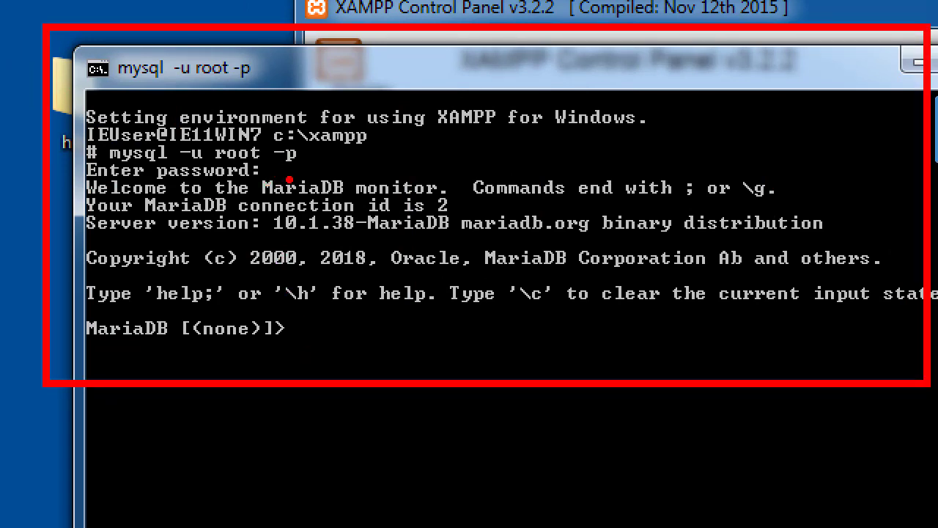
drag(261, 188, 351, 182)
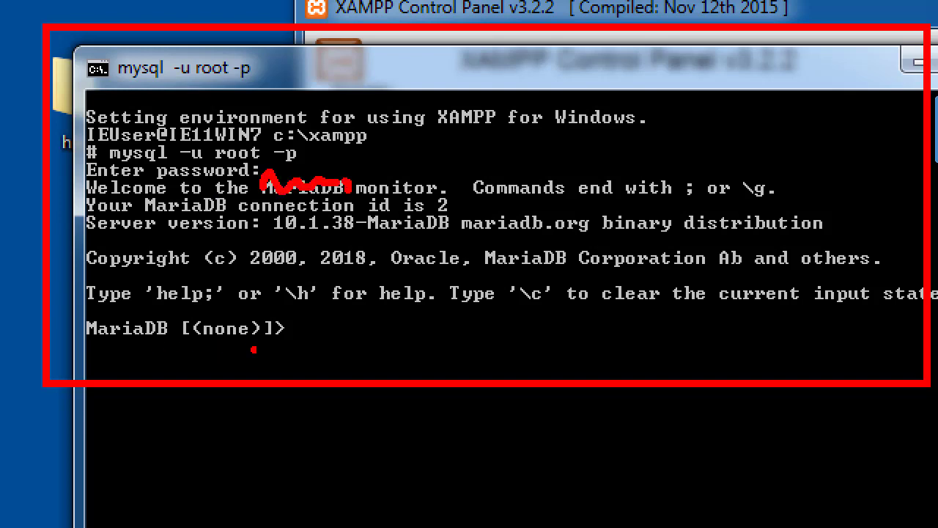
key(Escape)
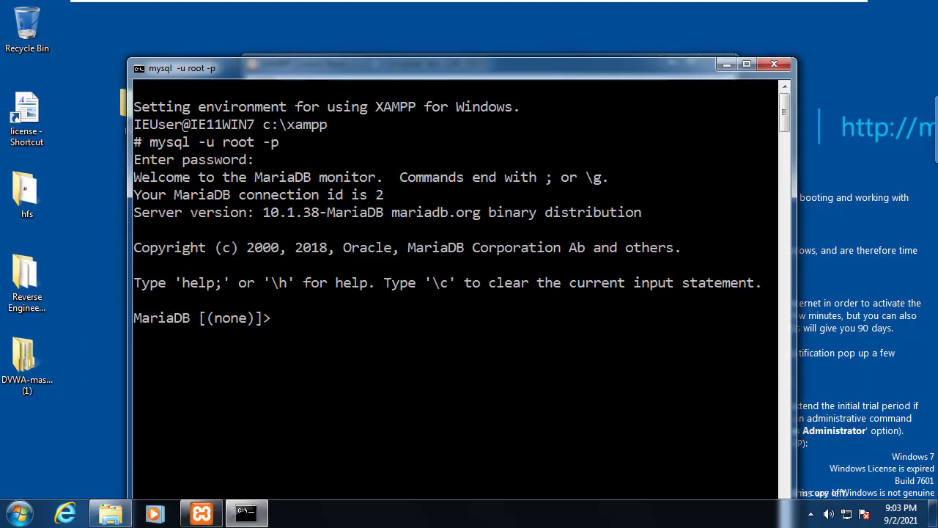
Step: Run show databases;, create database dvwa;, and re-run show databases; to confirm dvwa
text(show da)
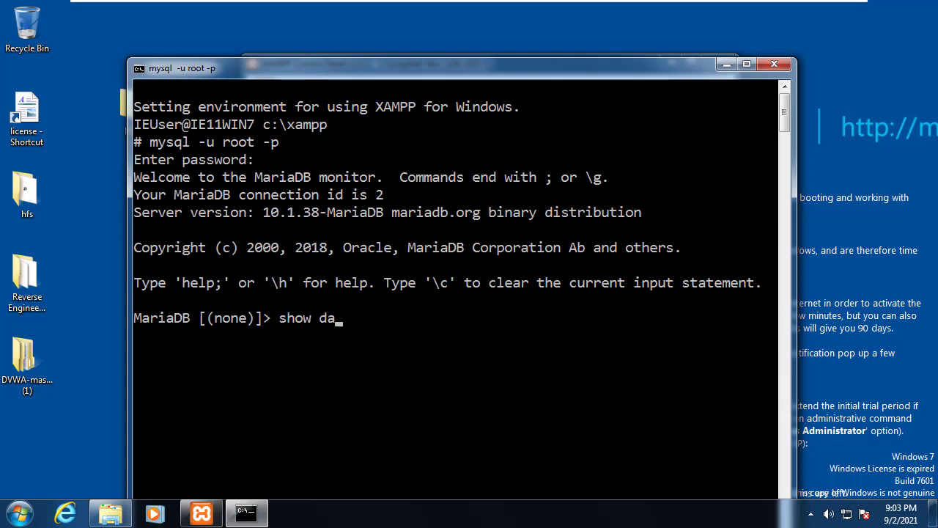
text(tabases;)
key(Return)
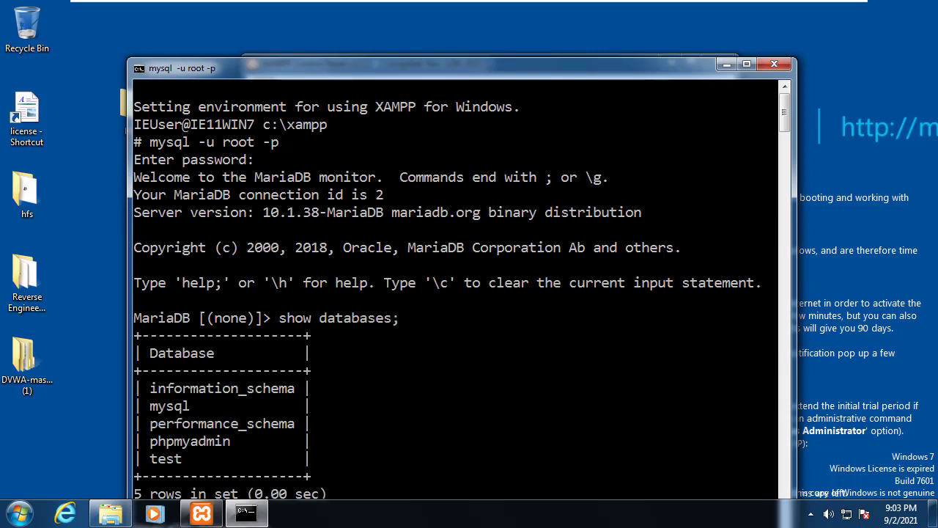
drag(447, 76, 453, 22)
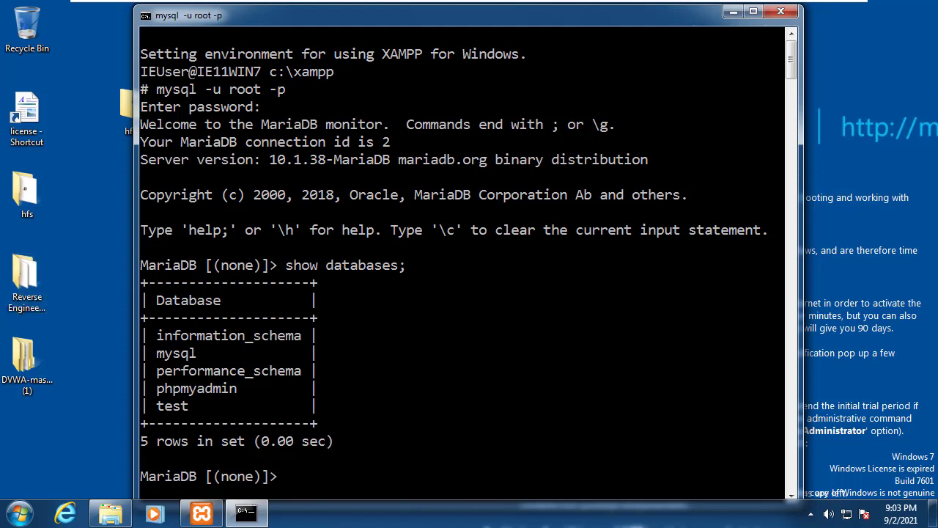
text(ate database dvwa;)
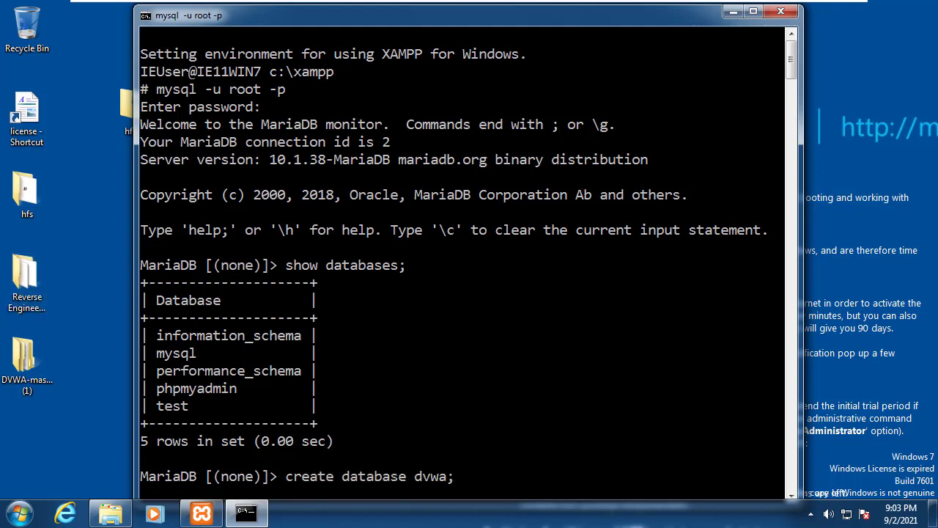
key(Return)
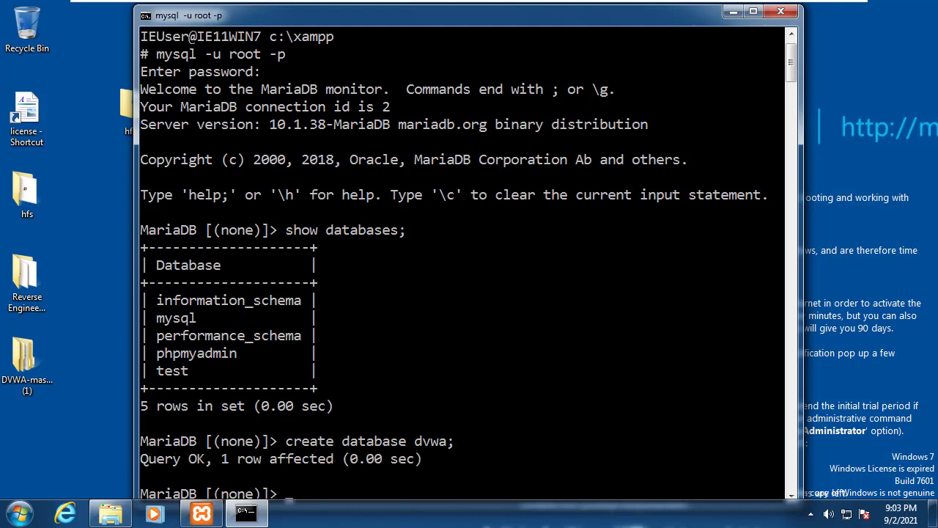
key(Up)
key(Up)
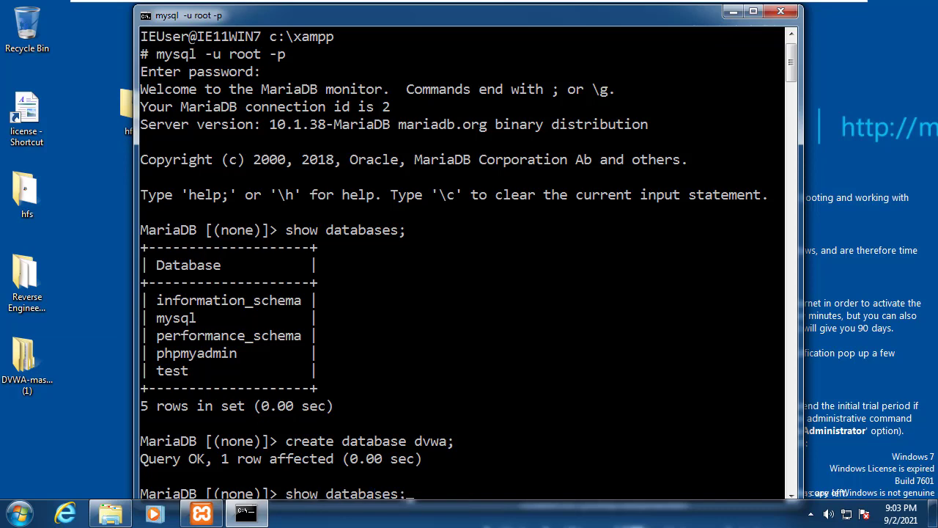
key(Return)
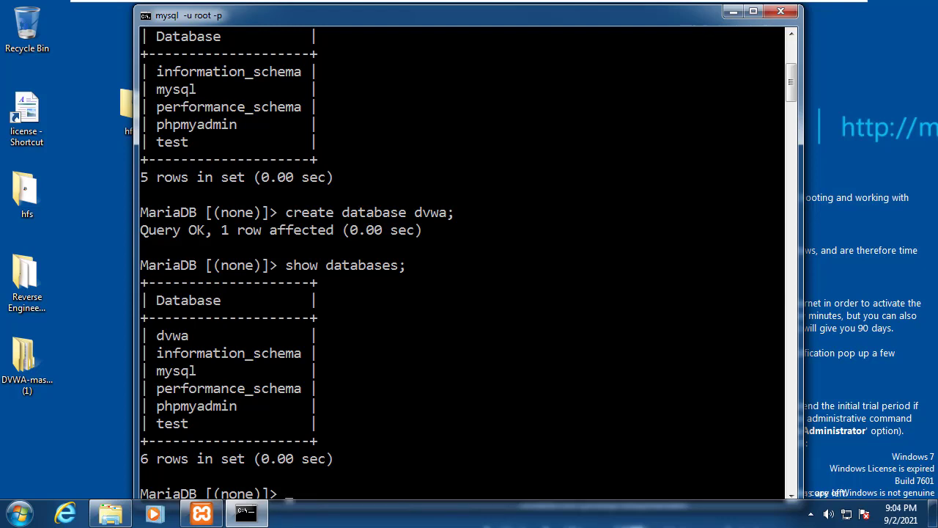
Step: Navigate Explorer to C:\xampp\mysql\bin and view its full path in the address bar
click(110, 513)
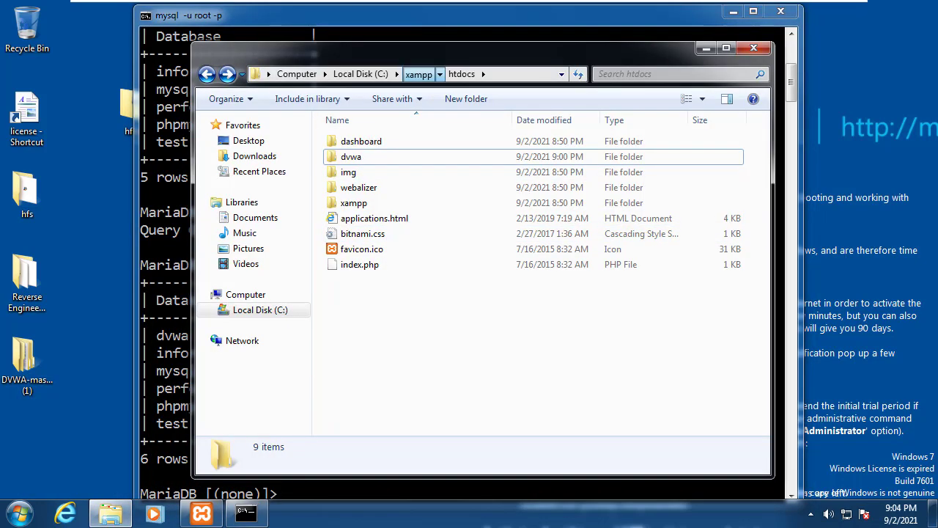
click(418, 74)
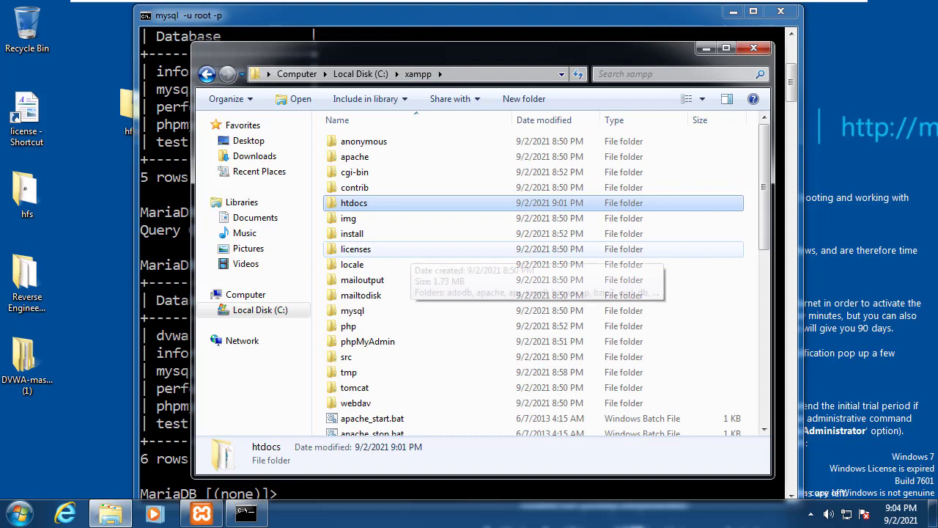
scroll(534, 282, down, 1)
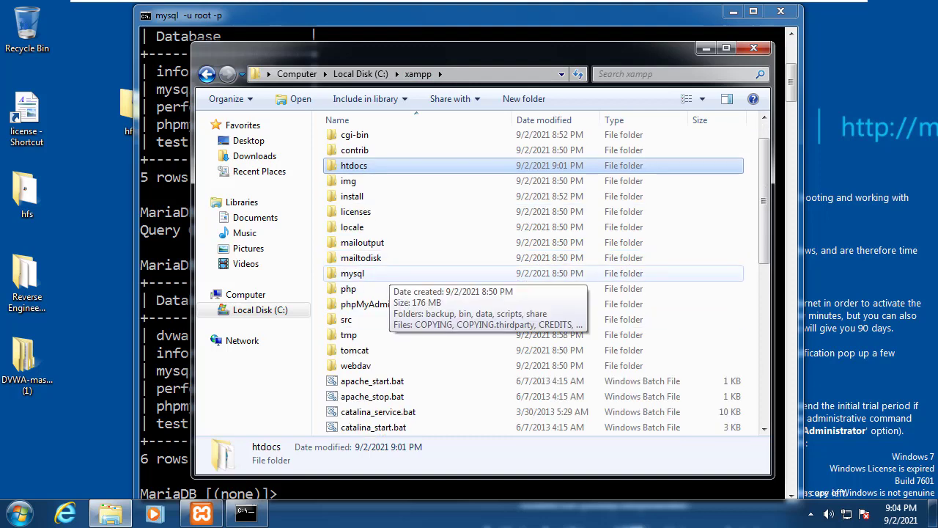
double_click(378, 273)
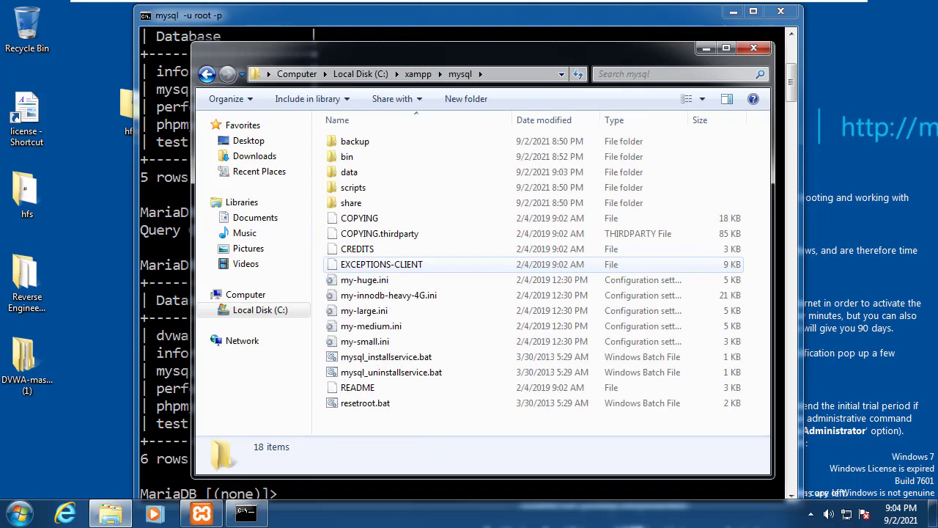
double_click(348, 156)
click(495, 75)
click(328, 74)
double_click(290, 74)
click(349, 74)
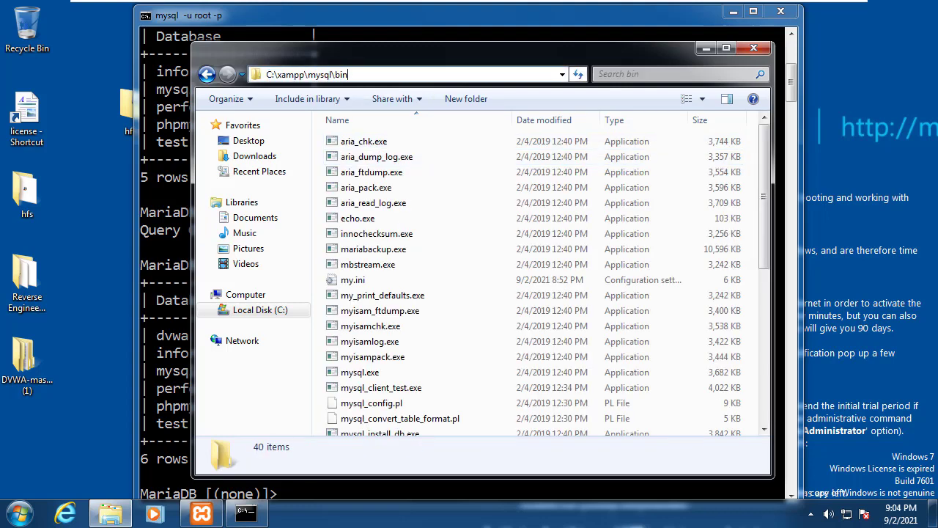
Step: Browse the bin utilities and select mysqladmin.exe
click(353, 279)
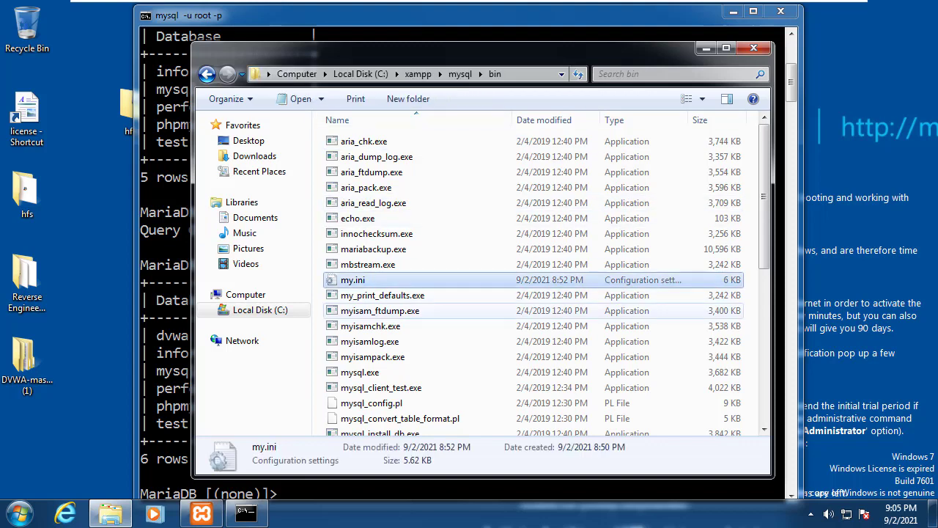
scroll(381, 310, down, 5)
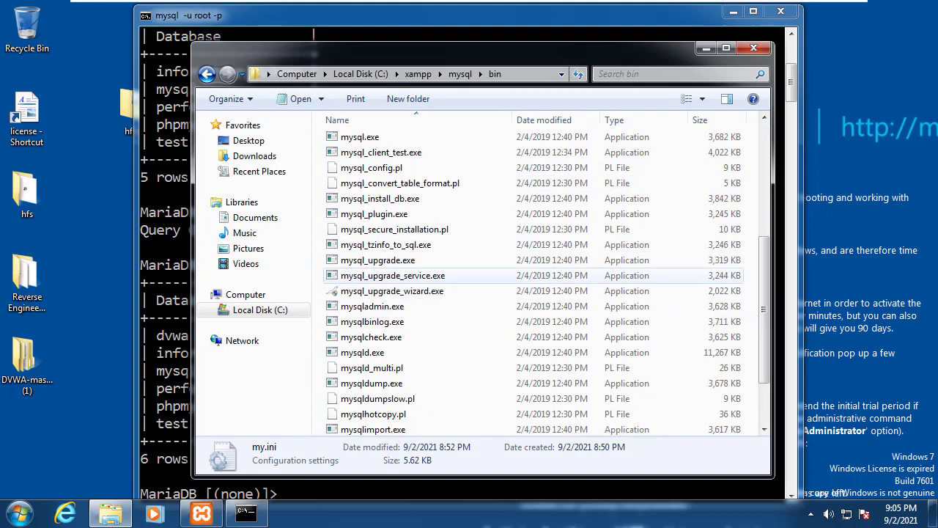
scroll(381, 318, down, 2)
click(373, 349)
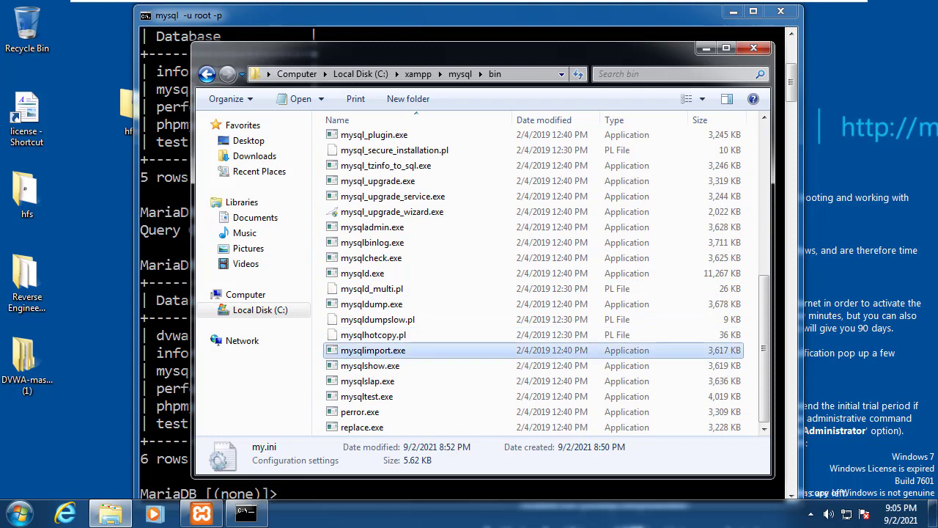
click(371, 304)
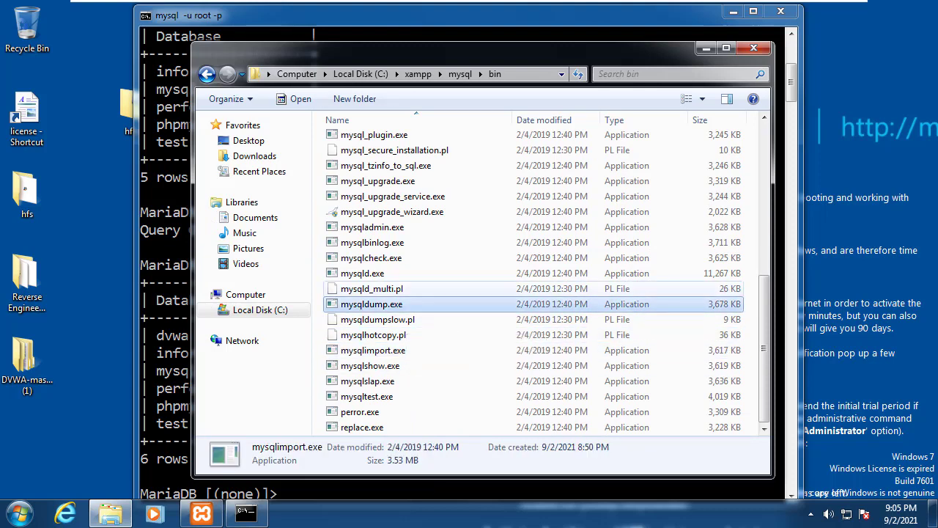
click(373, 228)
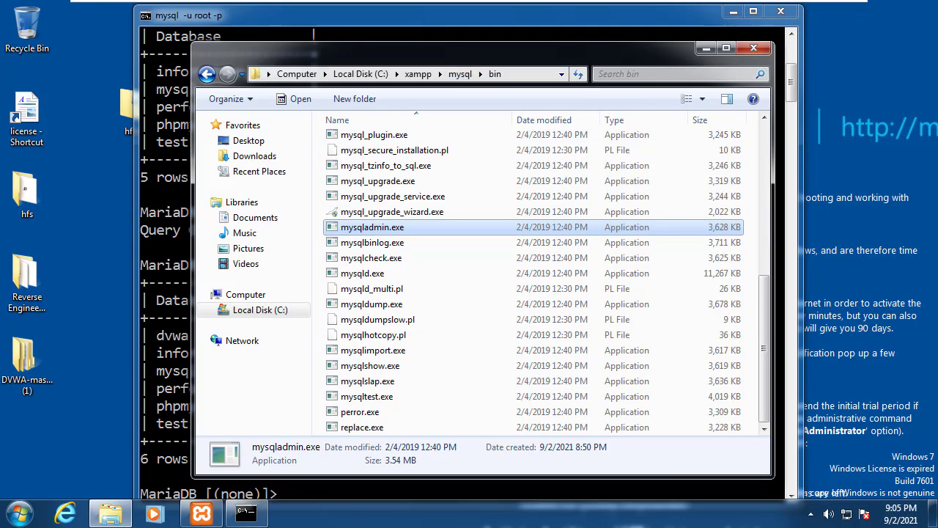
click(410, 74)
key(super+c)
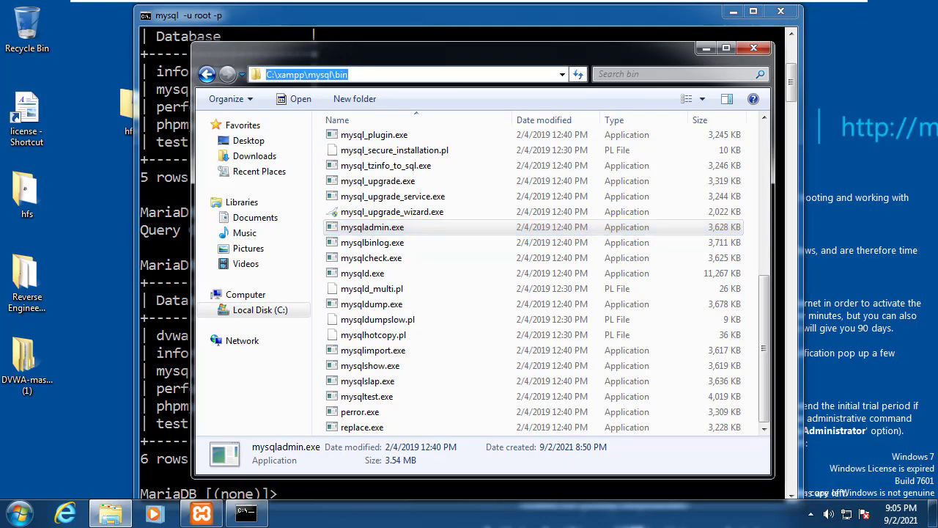
click(363, 304)
click(372, 227)
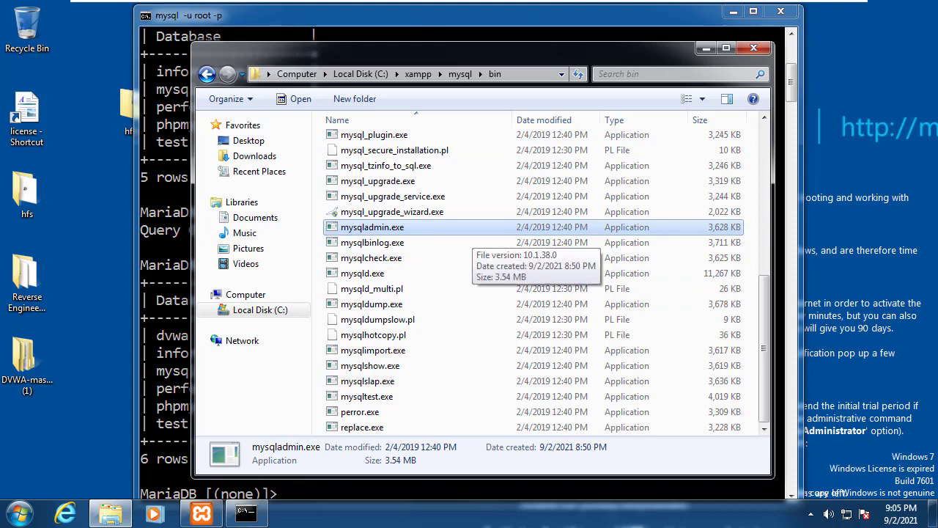
Step: Open a Command Prompt and cd into C:\xampp\mysql\bin
key(super+r)
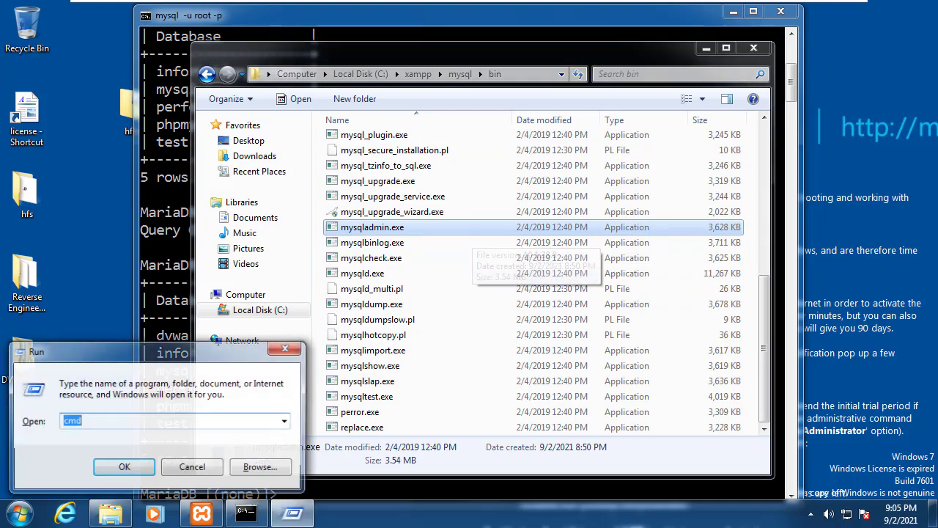
key(Return)
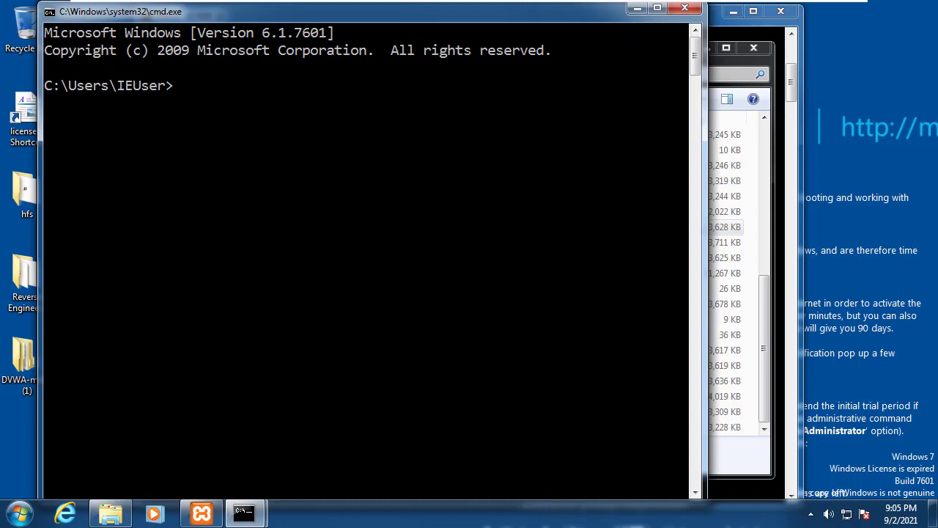
text(cd)
right_click(384, 118)
click(419, 159)
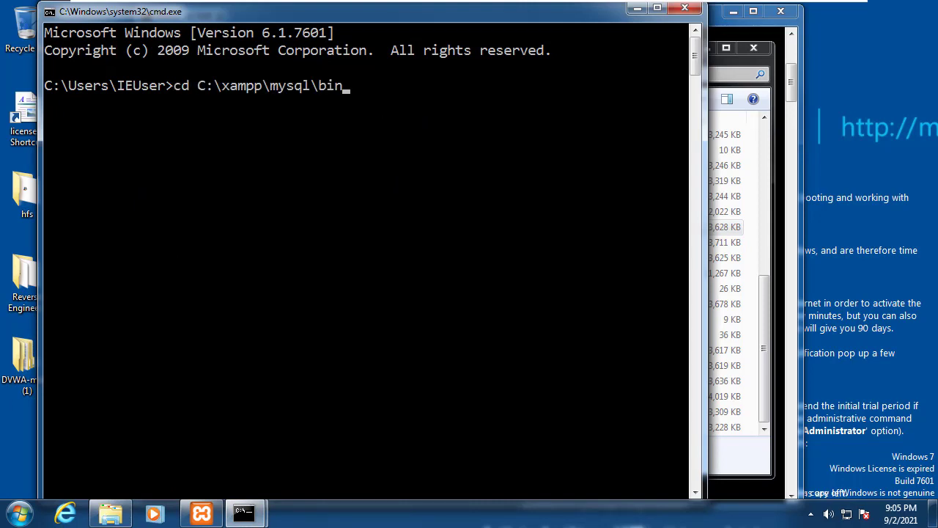
key(Return)
Step: Run mysqladmin.exe -u root password, then enter and confirm the new root password
text(mysqlad)
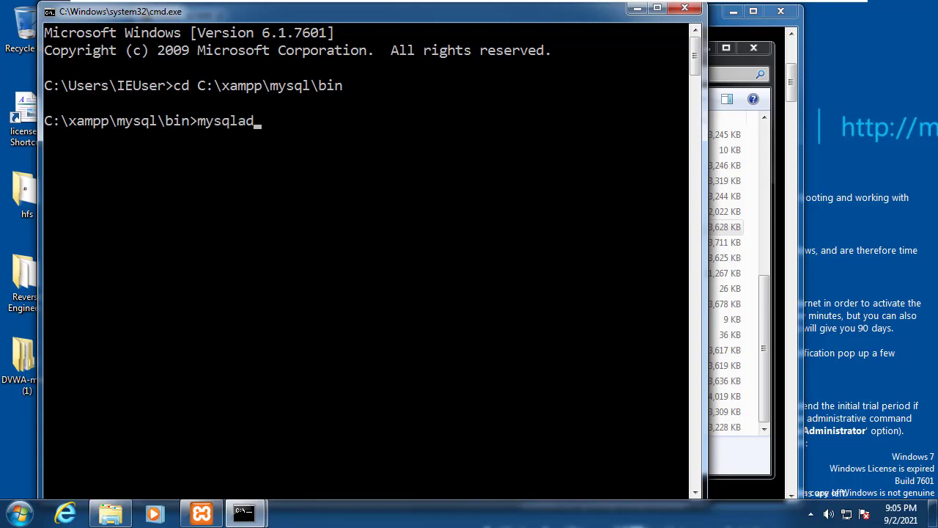
key(Tab)
text(-u root)
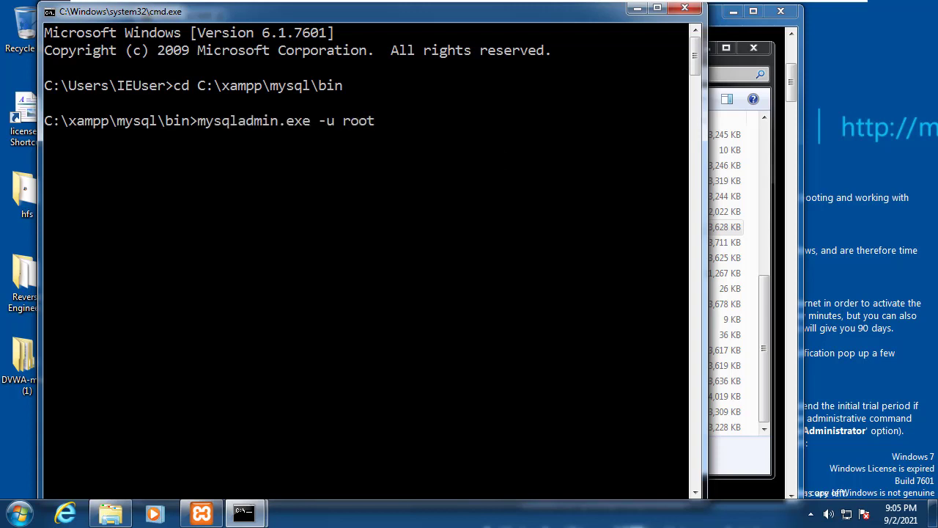
text( password)
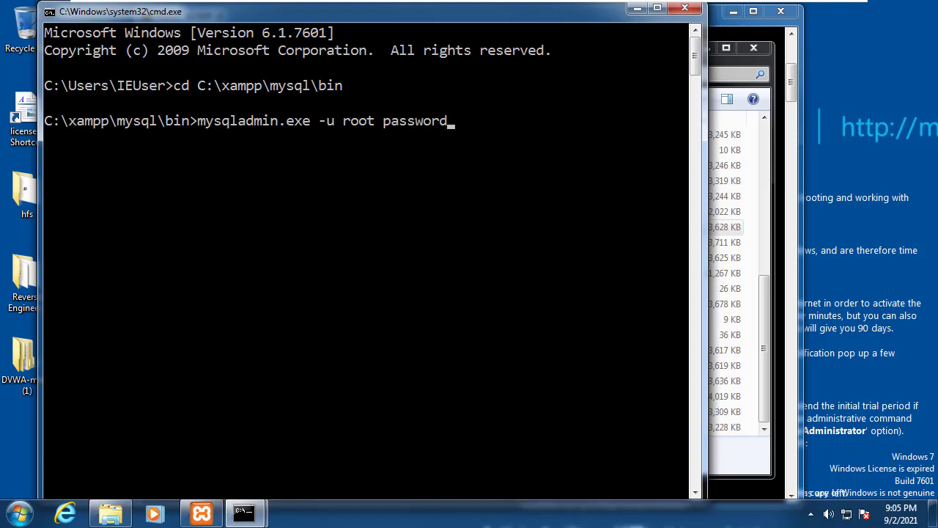
key(Return)
text(***)
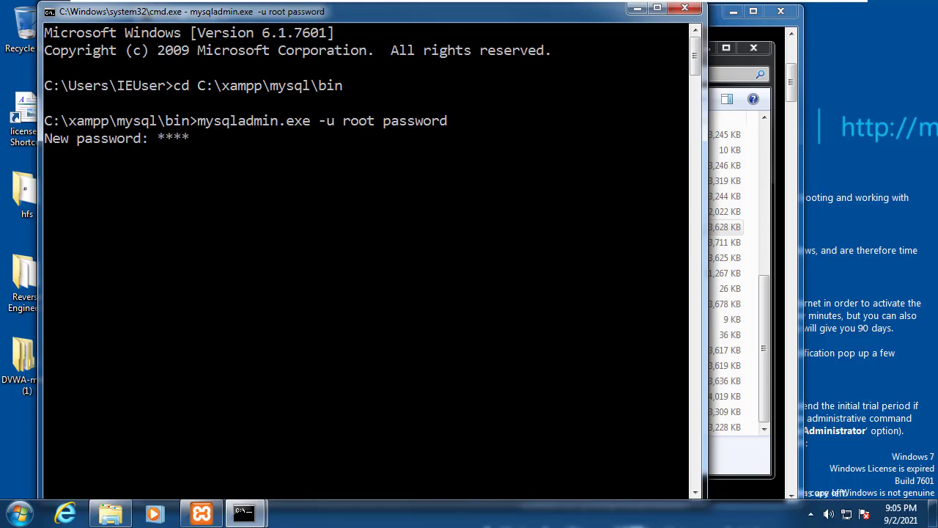
key(Return)
text(*)
key(Return)
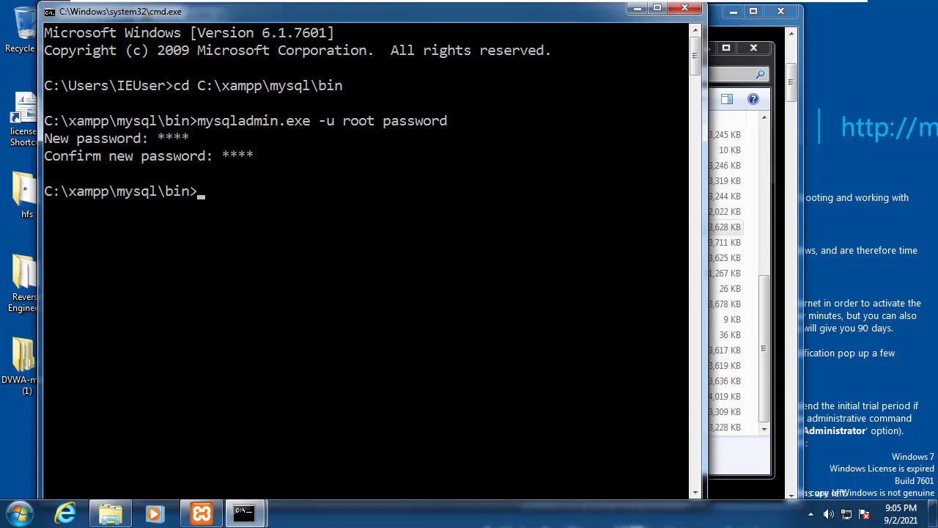
Step: Minimize the MySQL session window and return to the bin folder listing
drag(293, 12, 447, 89)
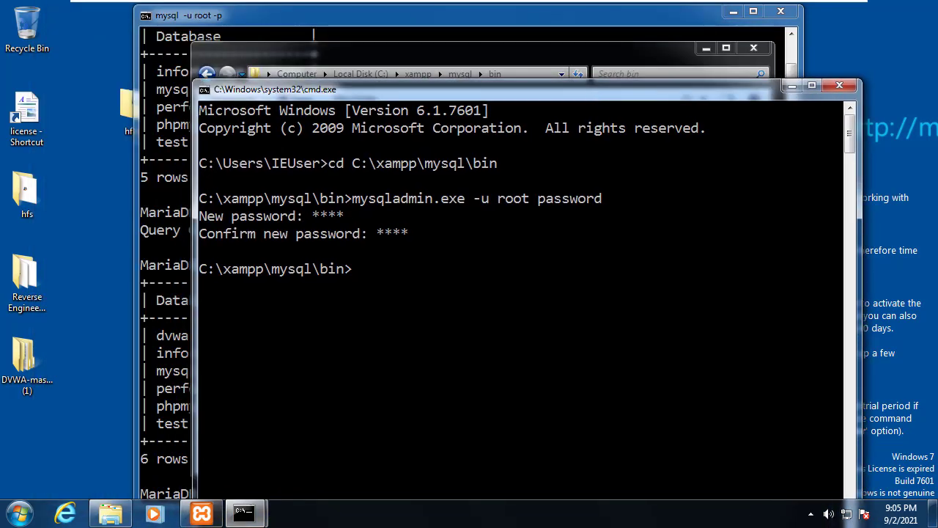
key(alt+Tab)
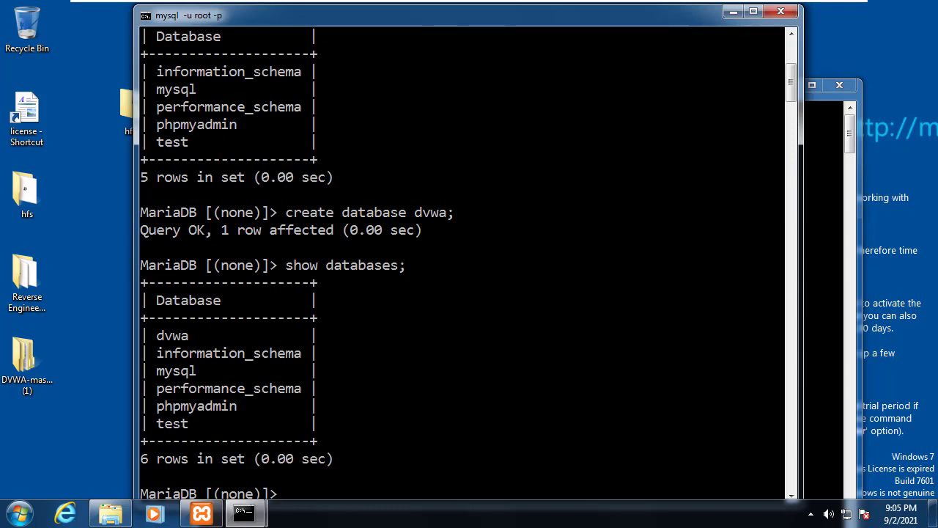
click(733, 13)
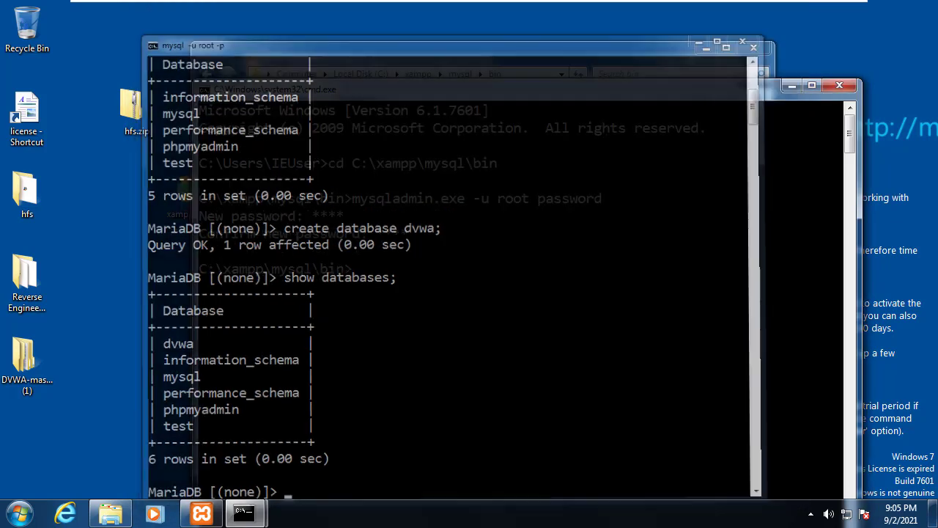
key(alt+Tab)
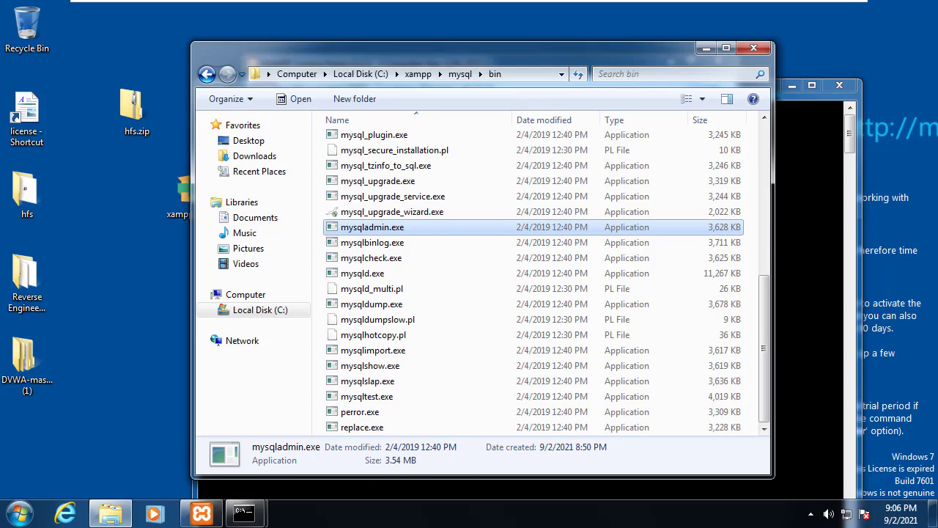
key(alt+Tab)
key(alt+Tab)
key(alt+Tab)
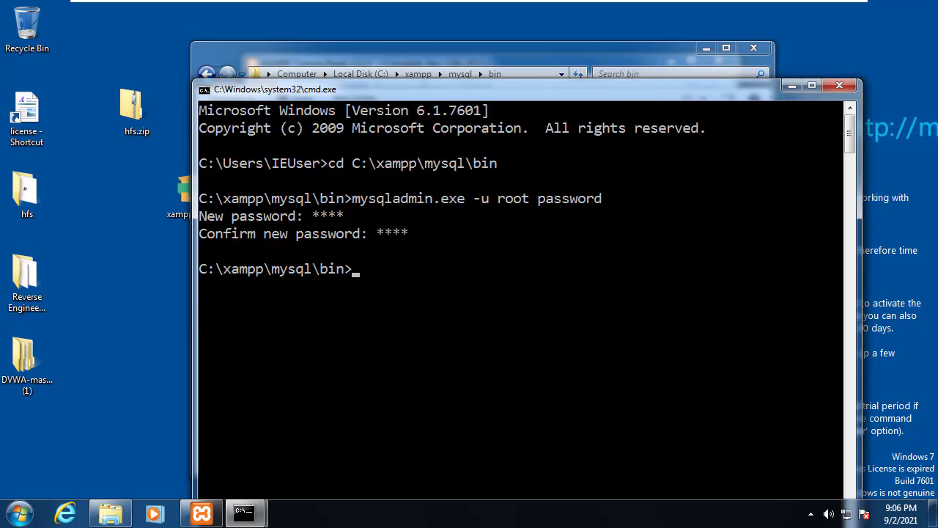
key(alt+Tab)
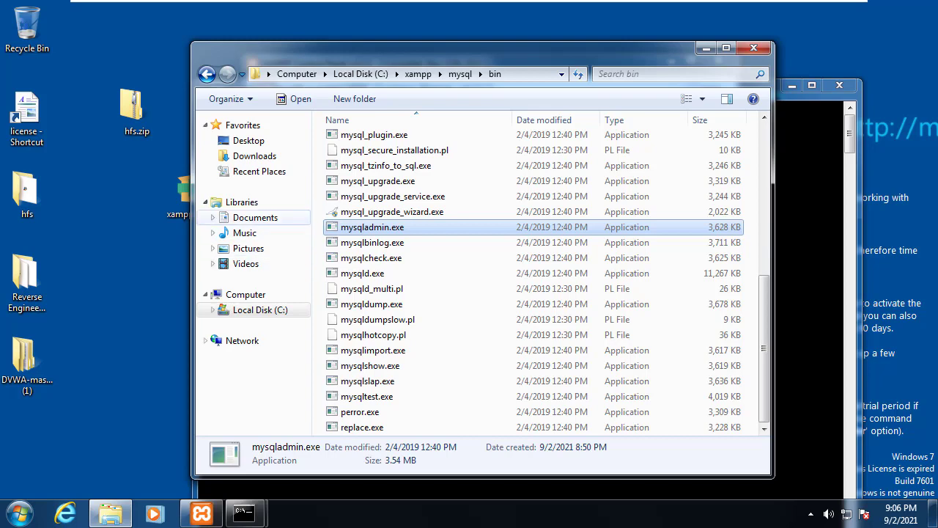
Step: Navigate Explorer from the mysql folder to C:\xampp\htdocs\dvwa
click(461, 74)
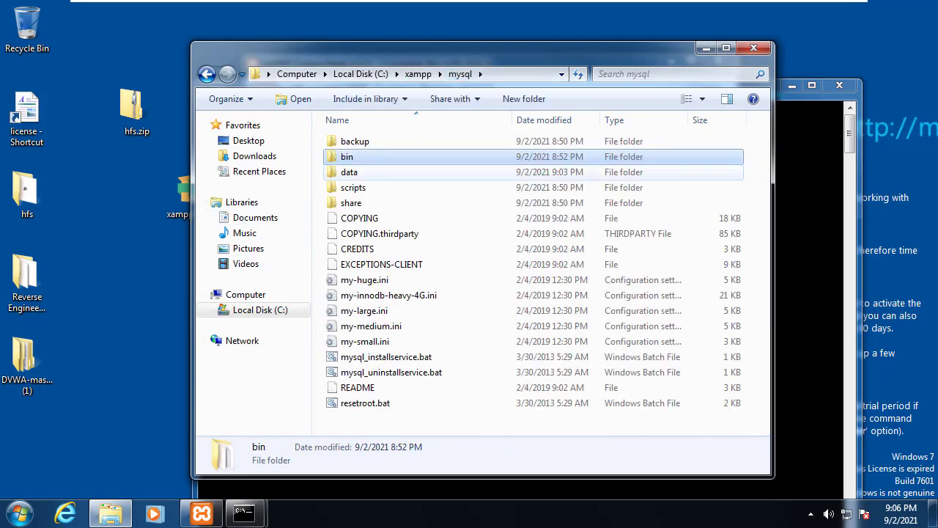
key(alt+Up)
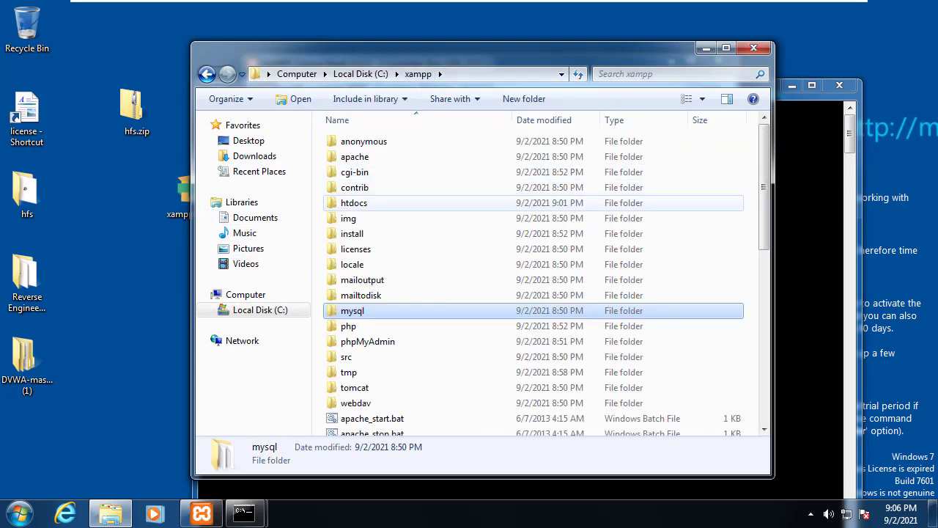
click(354, 203)
double_click(354, 203)
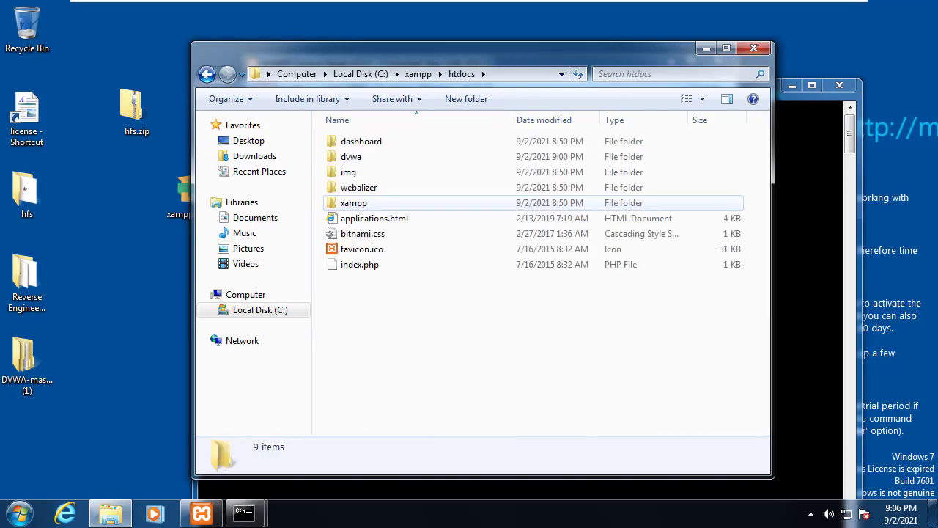
double_click(351, 156)
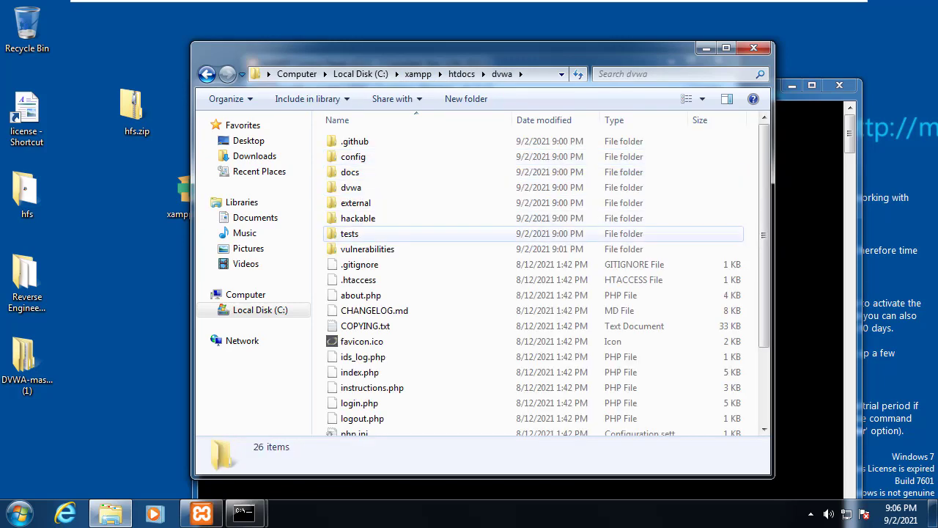
Step: Browse the dvwa files, selecting CHANGELOG.md, setup.php and php.ini
scroll(349, 233, down, 3)
click(374, 211)
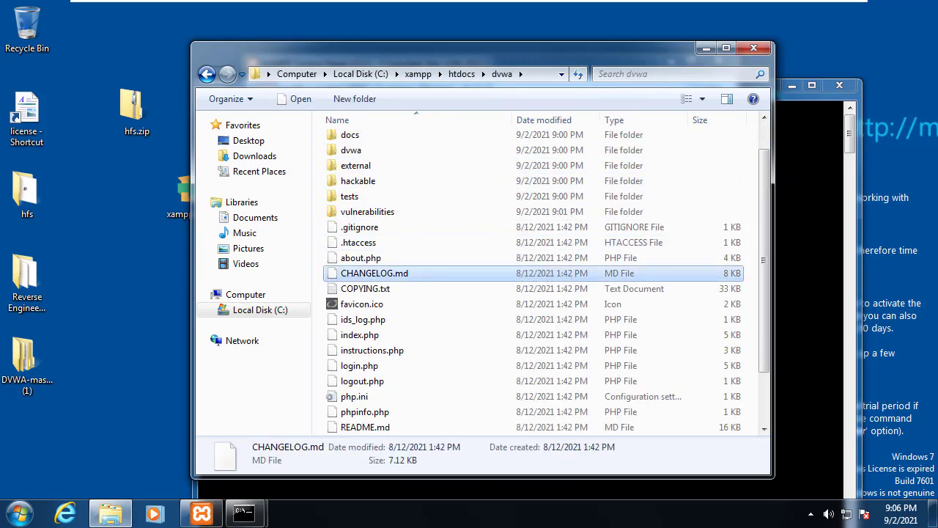
key(s)
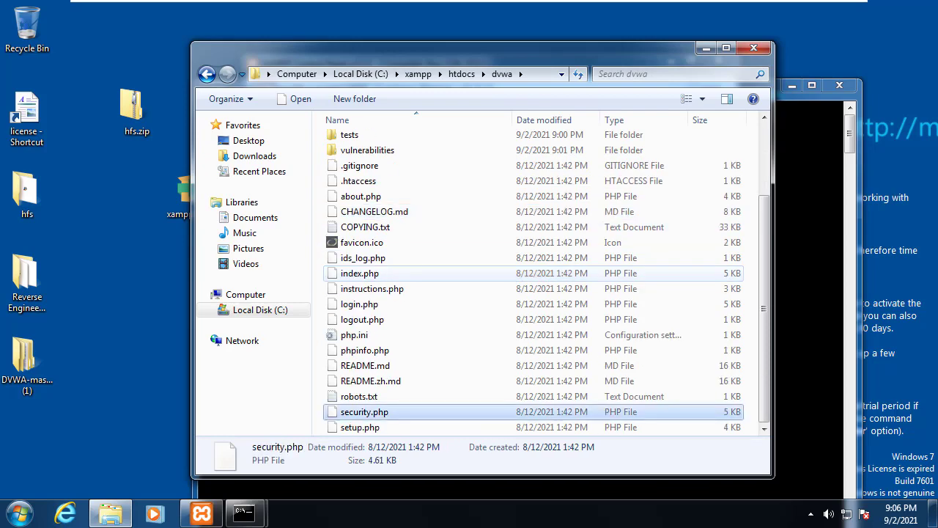
click(359, 427)
click(354, 334)
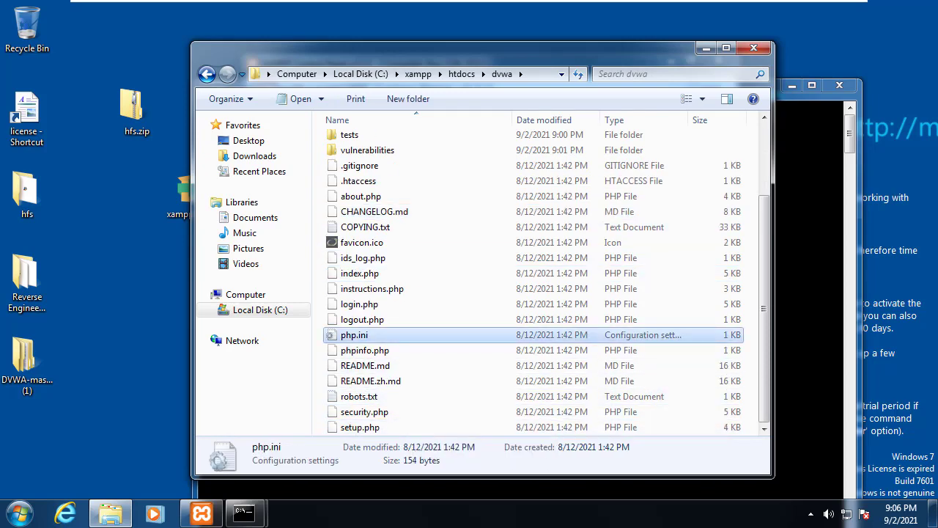
key(super+r)
Step: Launch Notepad beside Explorer and review its edit and font settings
text(notepad)
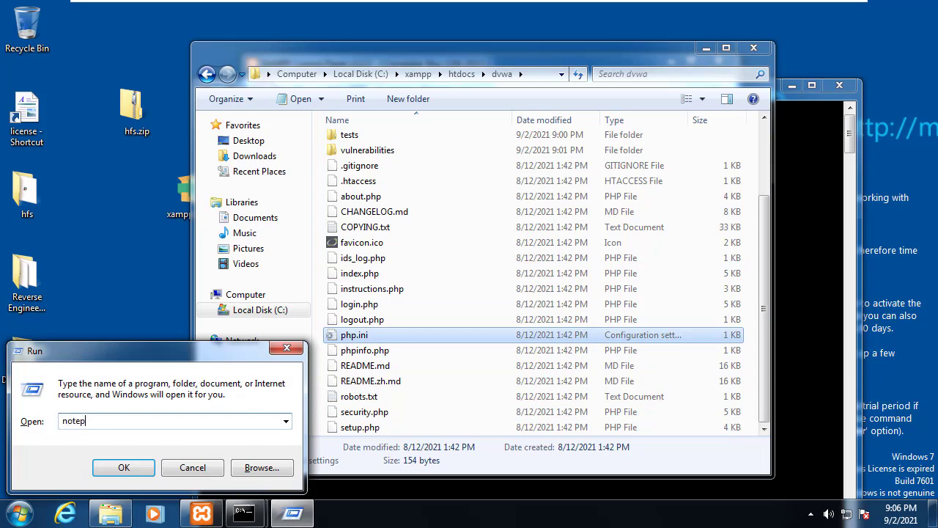
key(Return)
drag(287, 105, 880, 135)
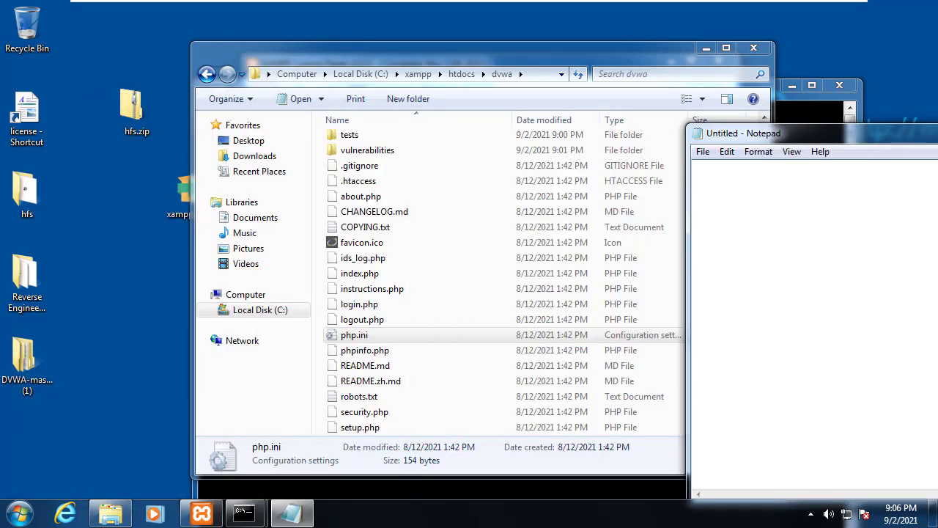
drag(689, 49, 575, 42)
click(726, 151)
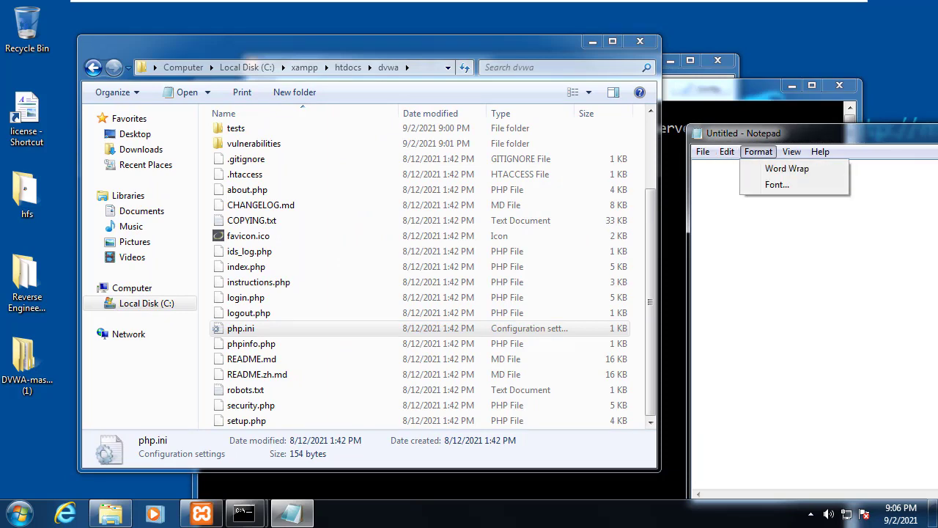
key(Escape)
key(alt+o)
key(f)
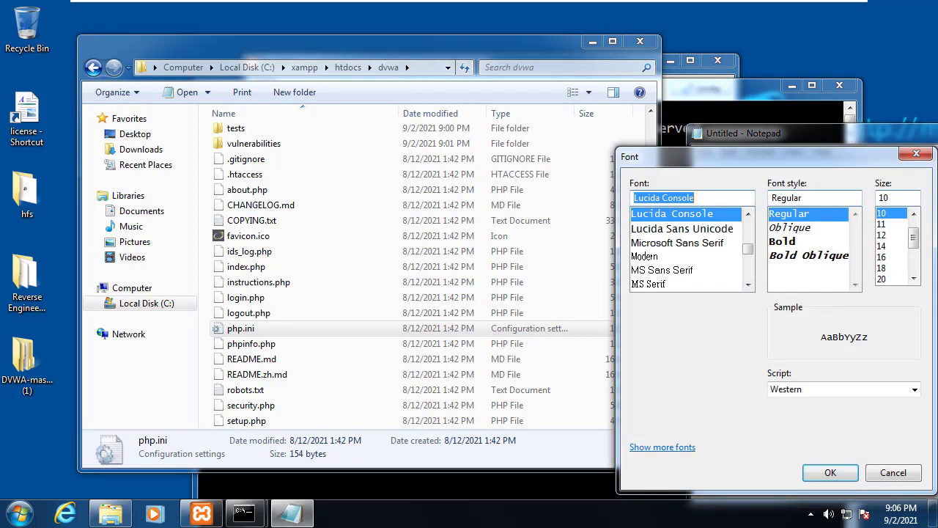
click(830, 473)
Step: Drop setup.php into Notepad, read through it maximized, then close it
drag(247, 420, 806, 307)
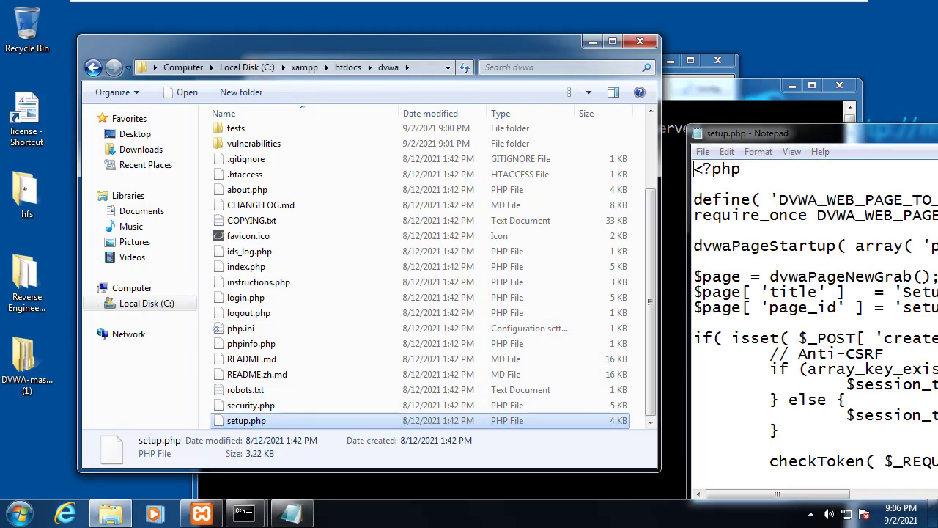
key(super+Up)
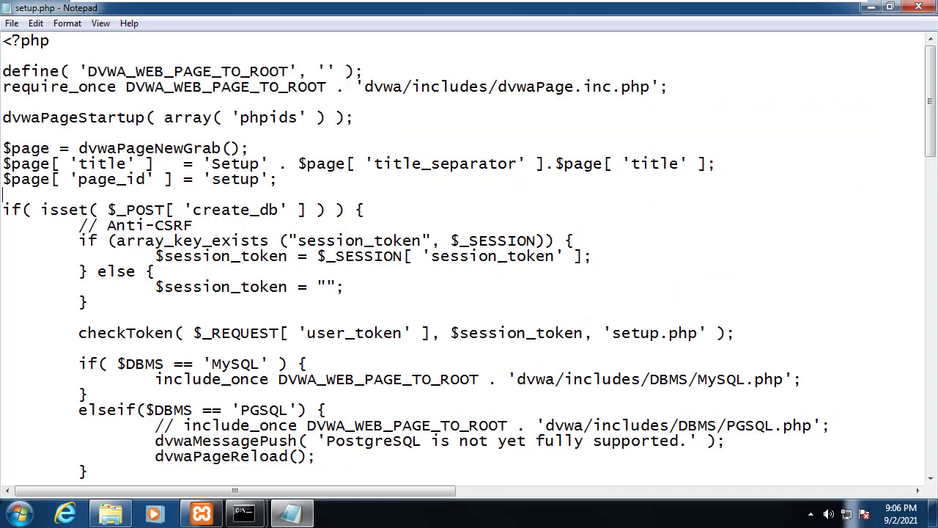
scroll(470, 256, down, 10)
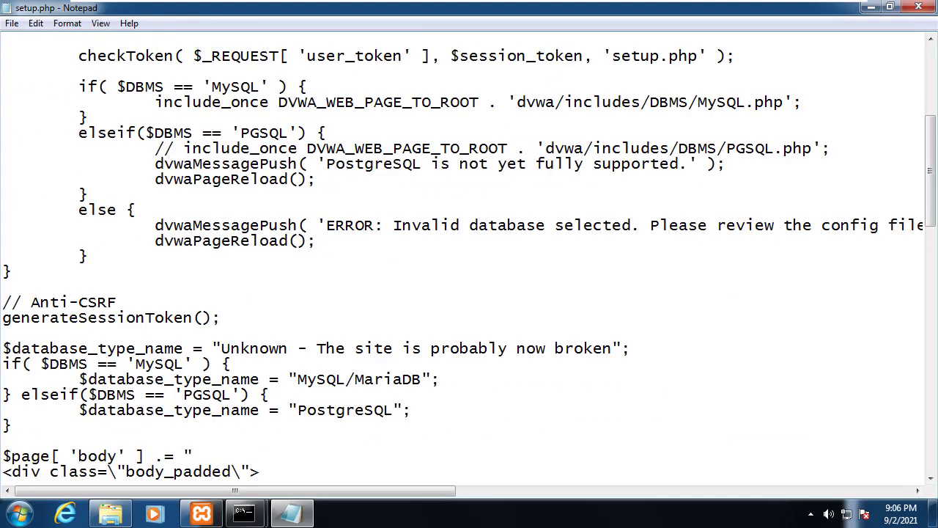
scroll(469, 257, down, 16)
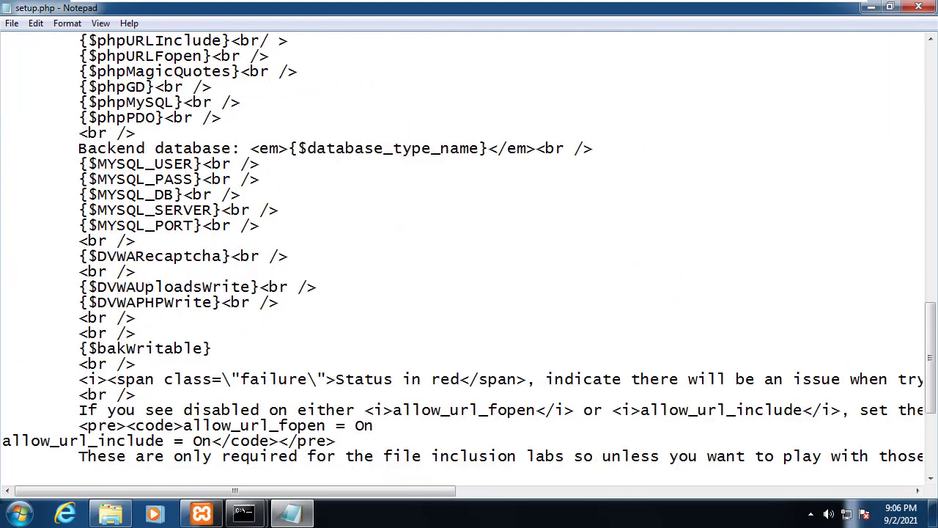
scroll(469, 257, down, 2)
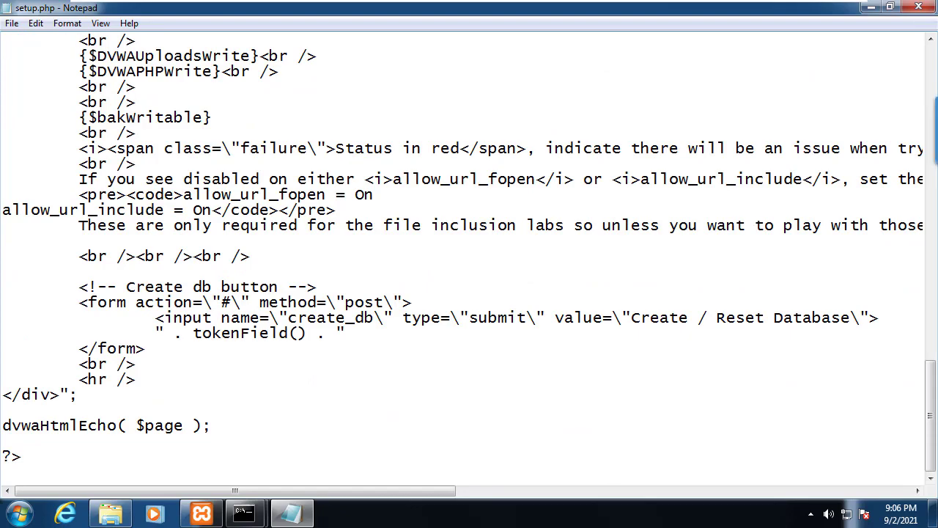
scroll(469, 256, up, 9)
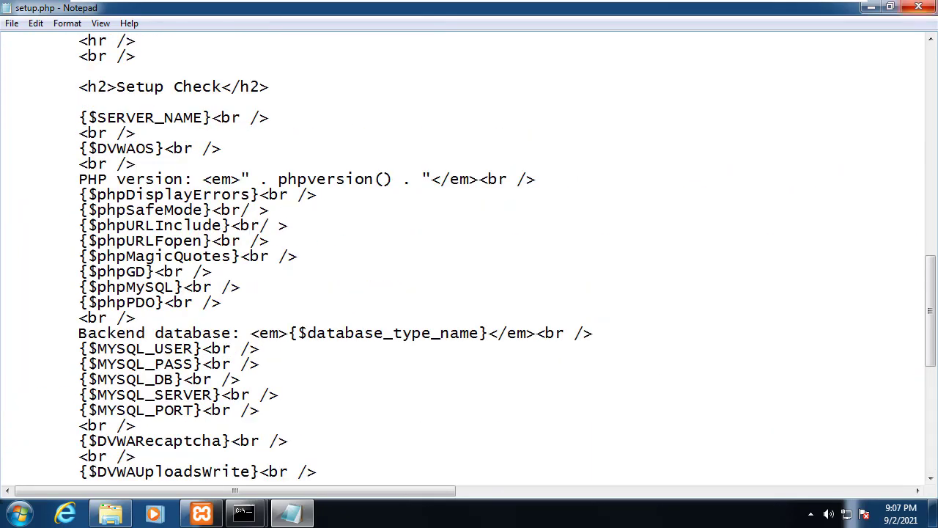
click(918, 7)
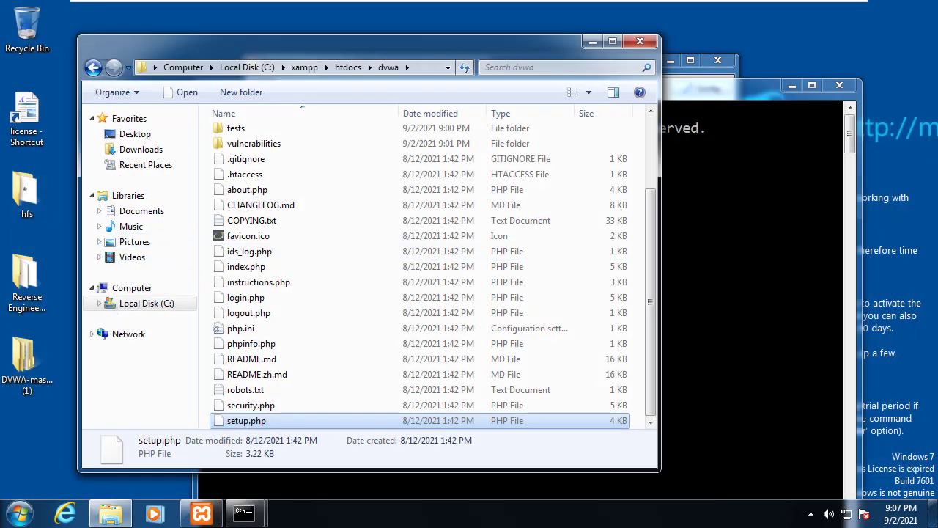
Step: Open the dvwa config folder and duplicate config.inc.php.dist
click(251, 220)
scroll(252, 220, up, 2)
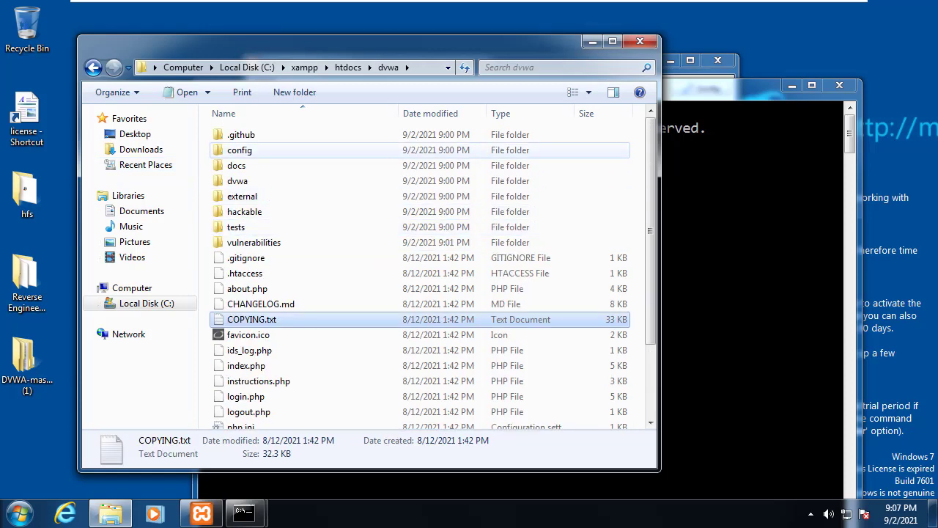
double_click(239, 149)
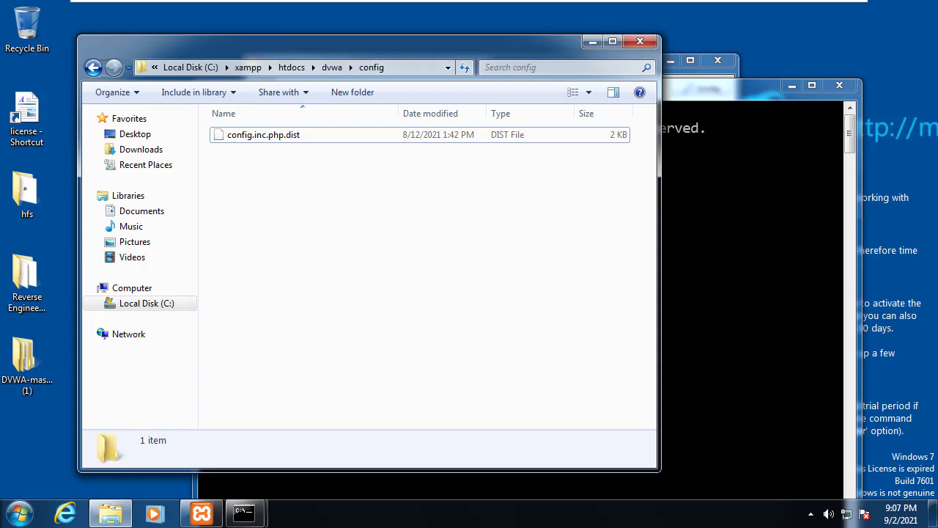
click(264, 135)
key(ctrl+c)
key(ctrl+v)
Step: Rename the duplicate to config.inc.php, accepting the extension change warning
click(314, 135)
click(292, 134)
key(shift+End)
key(BackSpace)
key(BackSpace)
key(BackSpace)
key(Return)
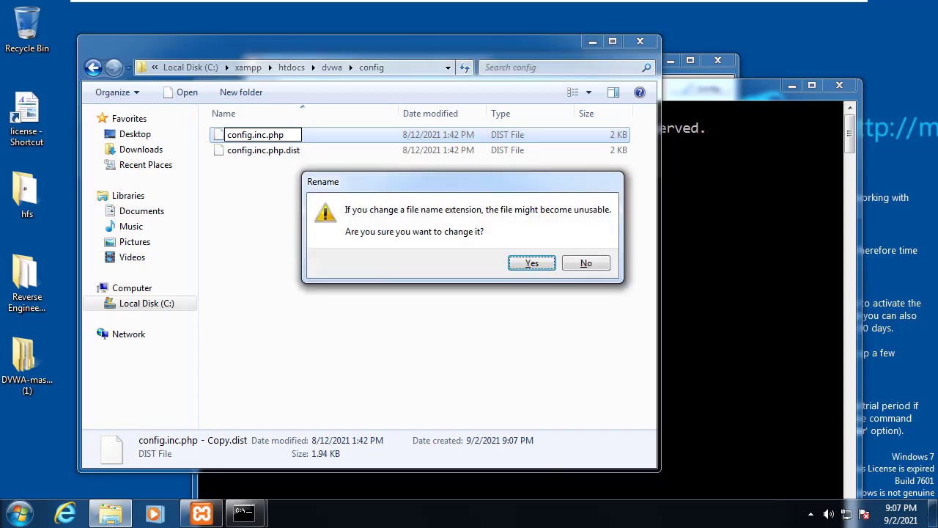
key(Return)
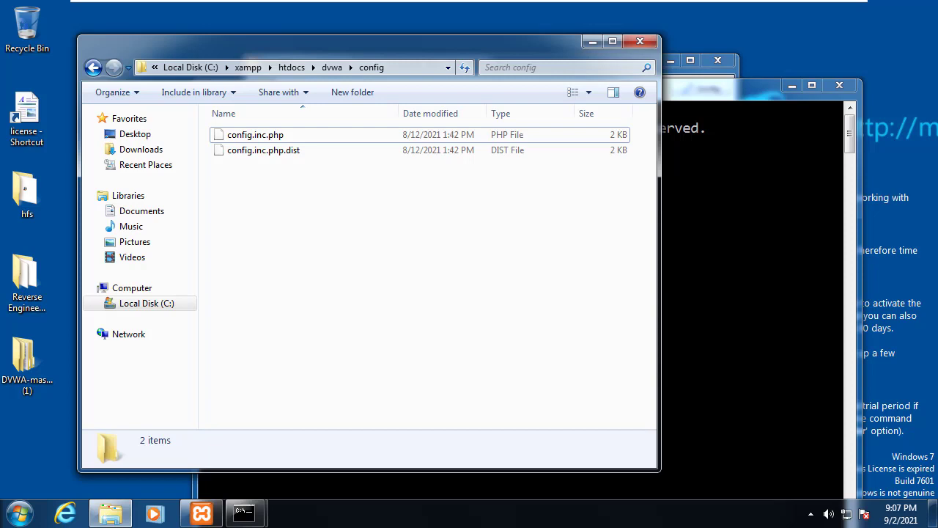
key(alt+t)
key(Down)
key(Down)
key(Down)
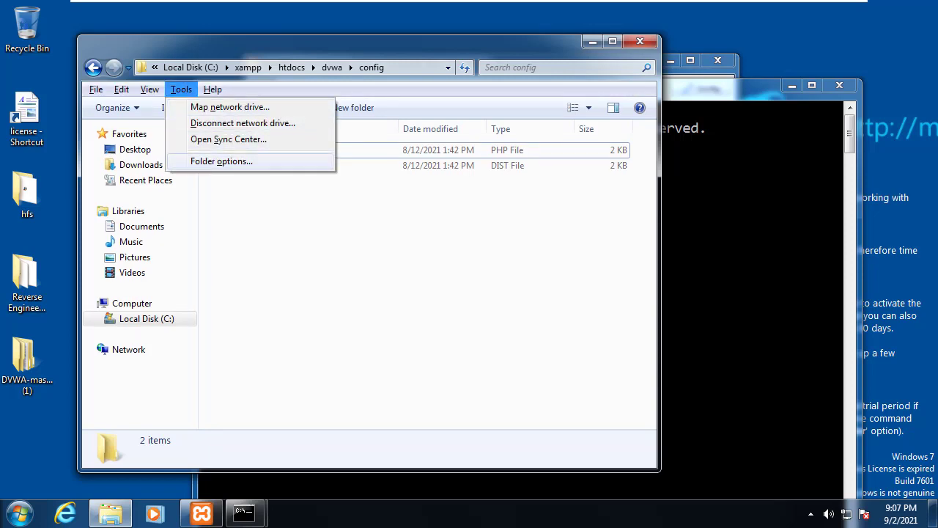
key(Return)
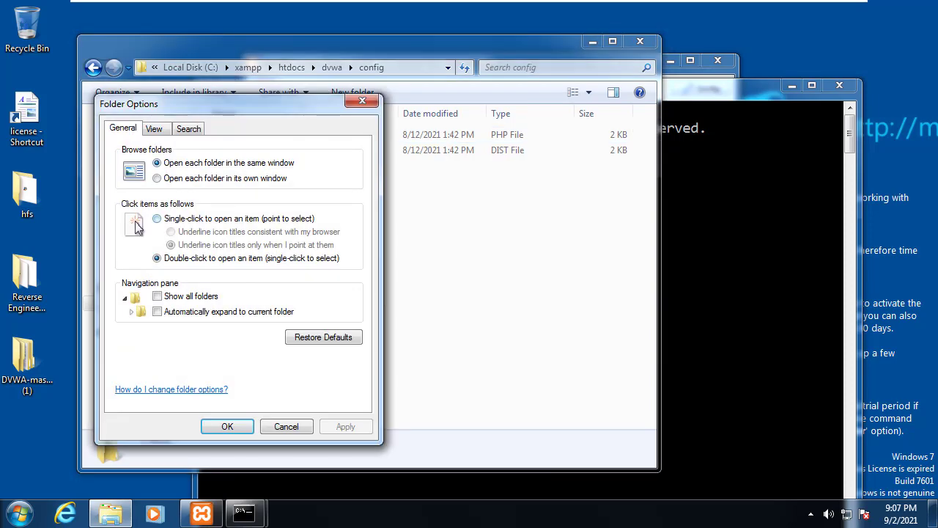
key(ctrl+Tab)
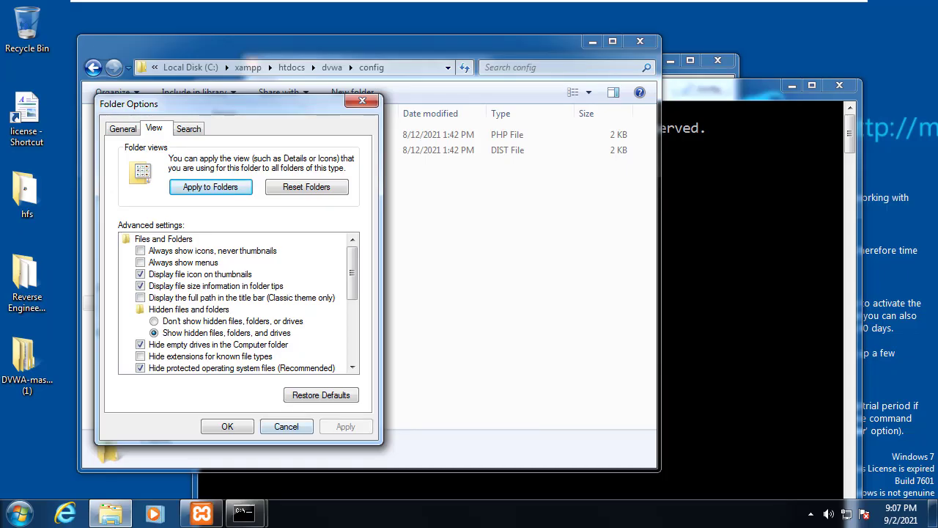
key(Escape)
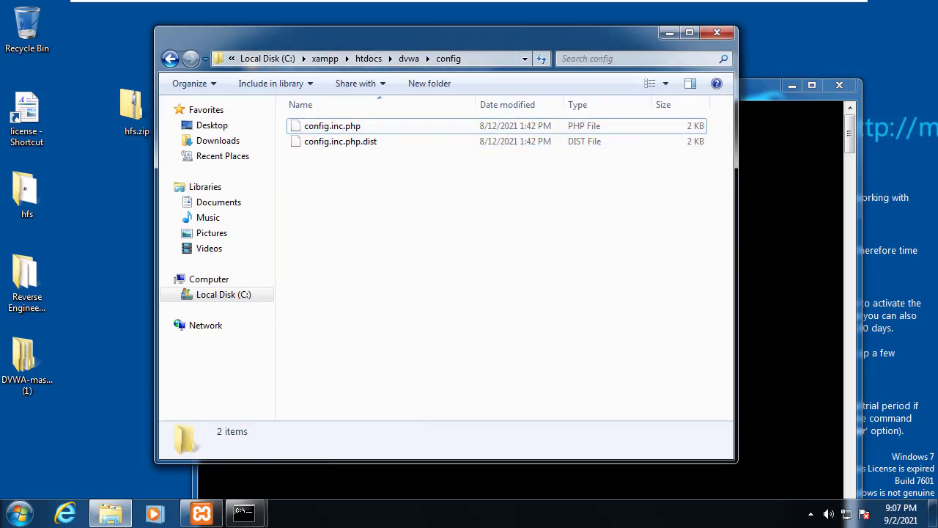
Step: Open config.inc.php in a new, maximized Notepad window
key(super+r)
key(Return)
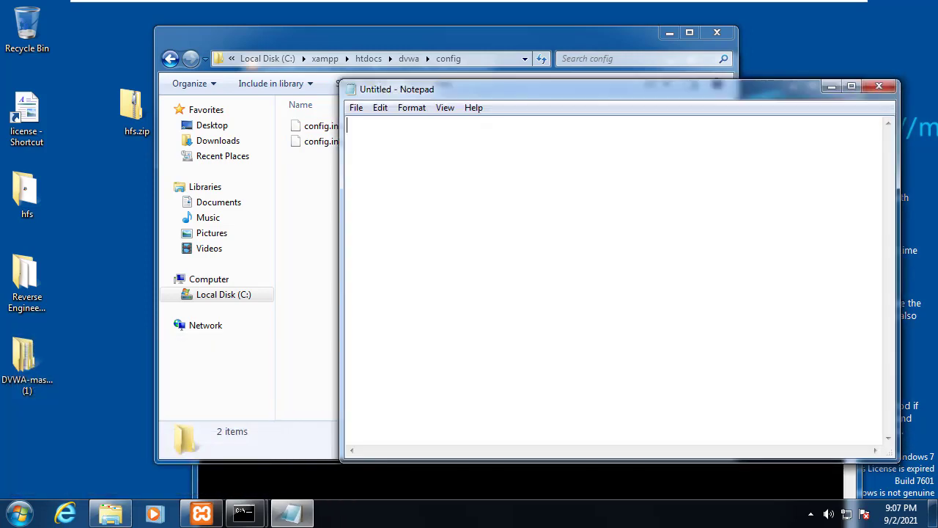
click(321, 126)
drag(476, 33, 264, 39)
drag(120, 132, 594, 217)
key(super+Up)
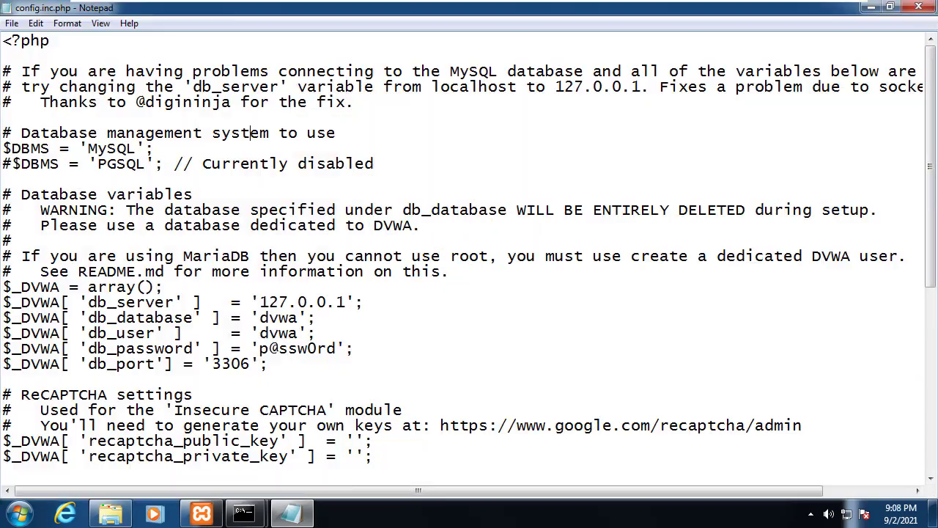
Step: Set db_user to root, enter the new db_password, and close the file
scroll(365, 210, down, 2)
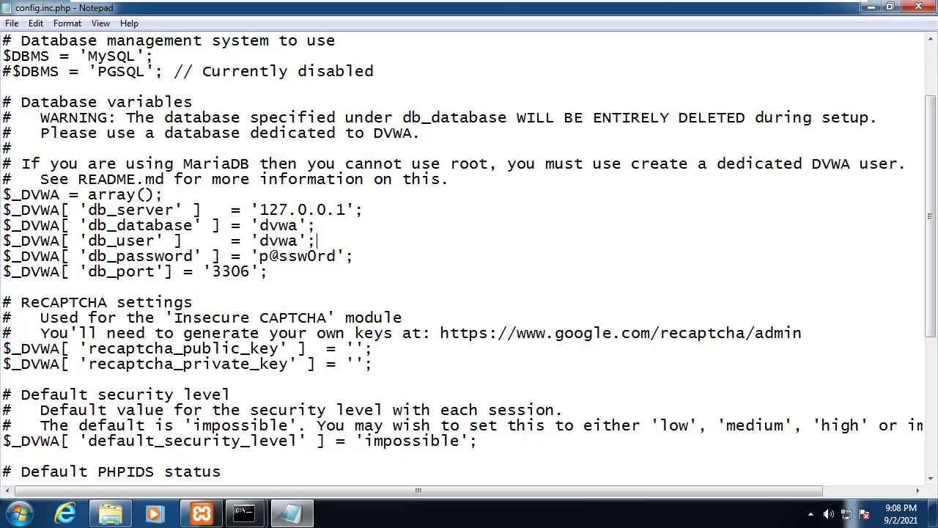
drag(299, 240, 261, 240)
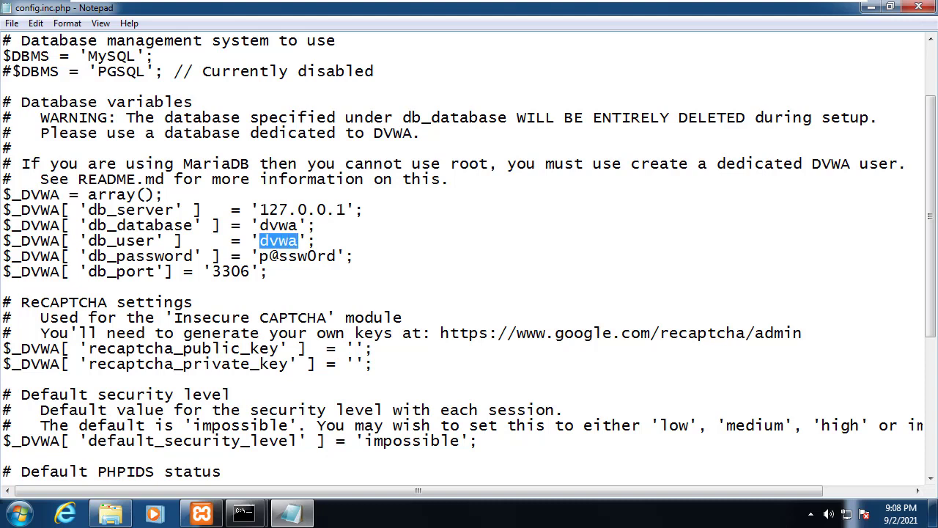
text(root)
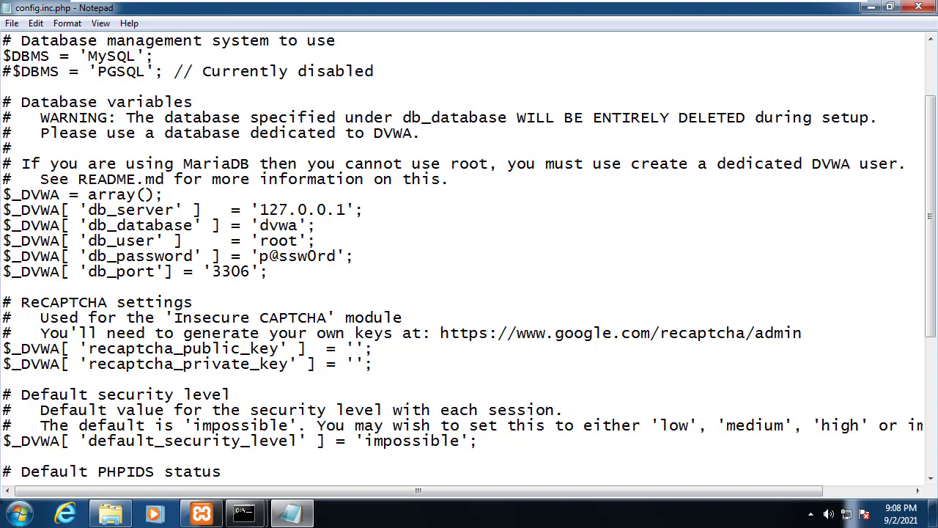
drag(346, 209, 260, 210)
click(3, 286)
drag(336, 256, 260, 256)
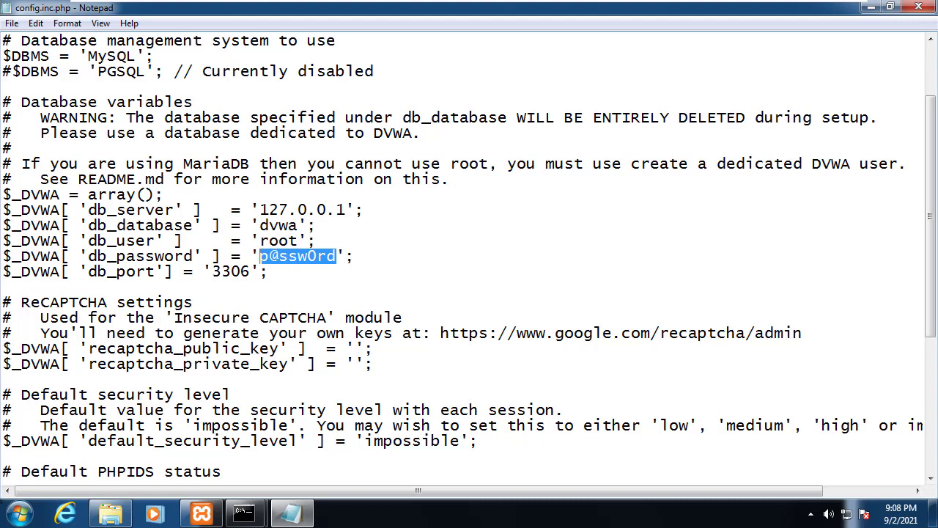
text(1234)
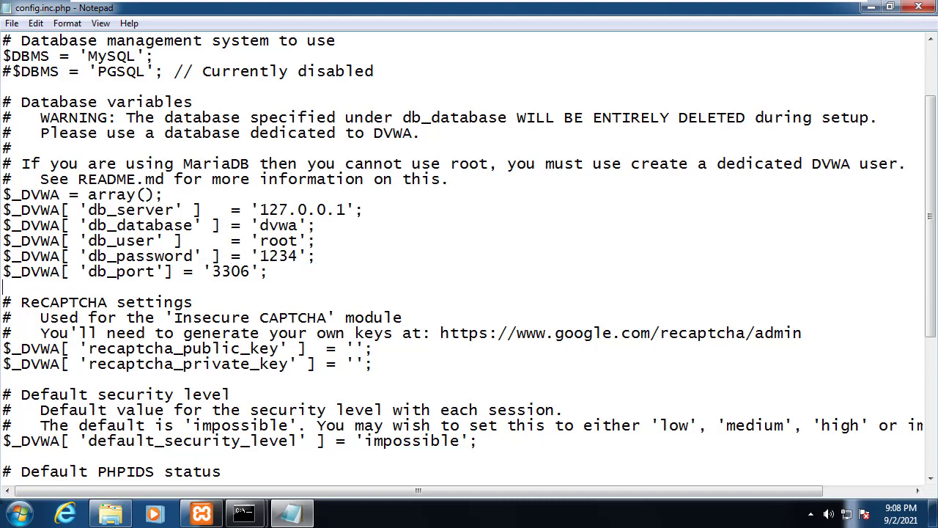
click(918, 7)
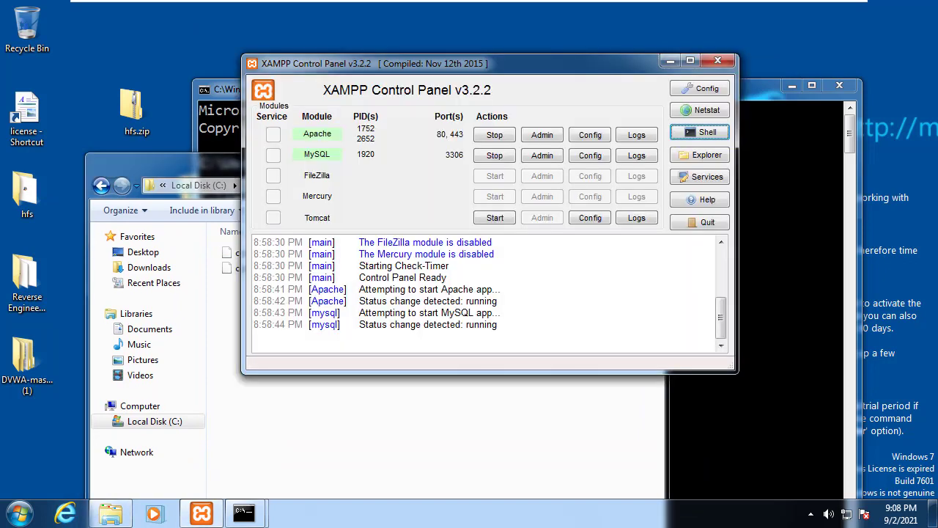
Step: Open Apache's configuration-file list in XAMPP Control Panel to reach php.ini
drag(440, 63, 382, 51)
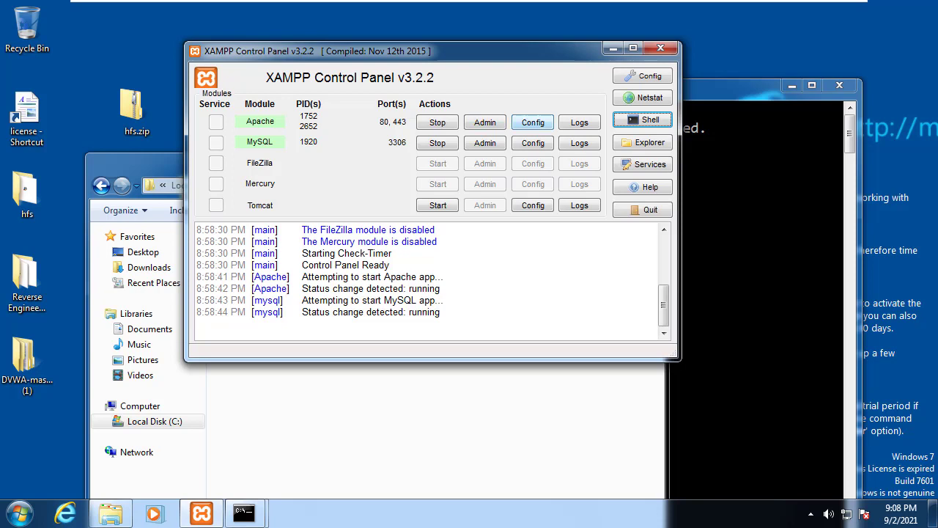
click(532, 122)
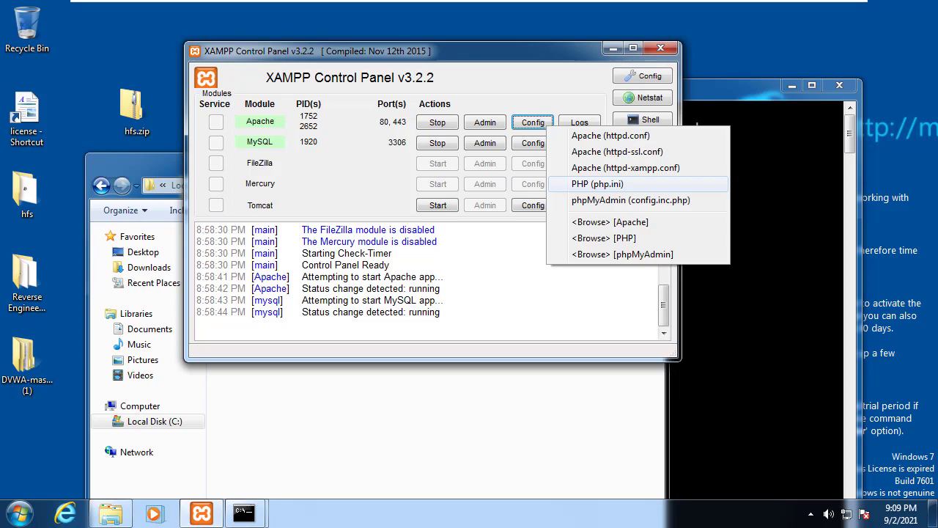
Step: Open php.ini maximized and search for the allow_url_include setting
click(597, 184)
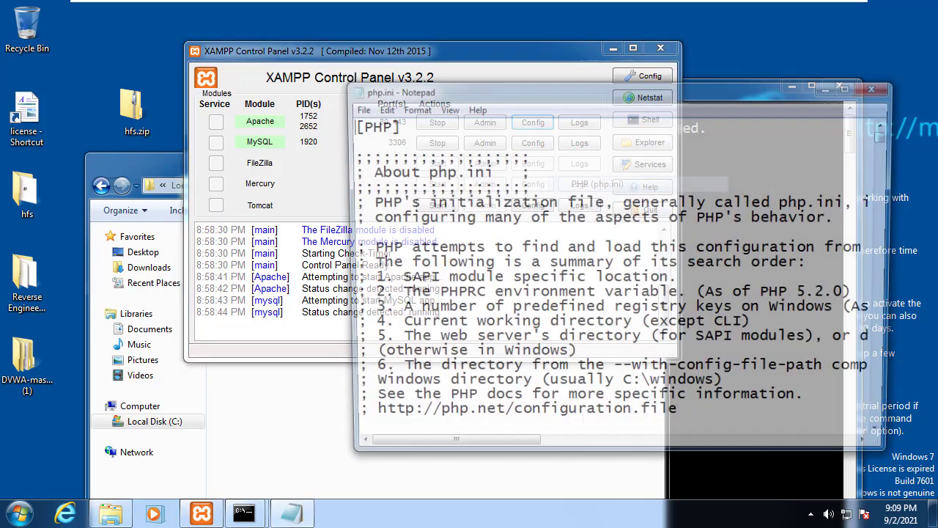
key(super+Up)
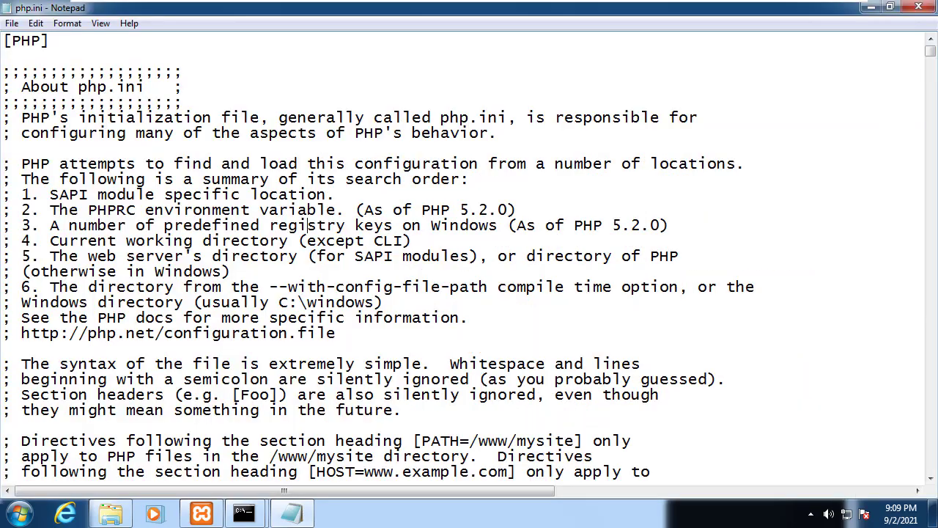
scroll(308, 225, down, 10)
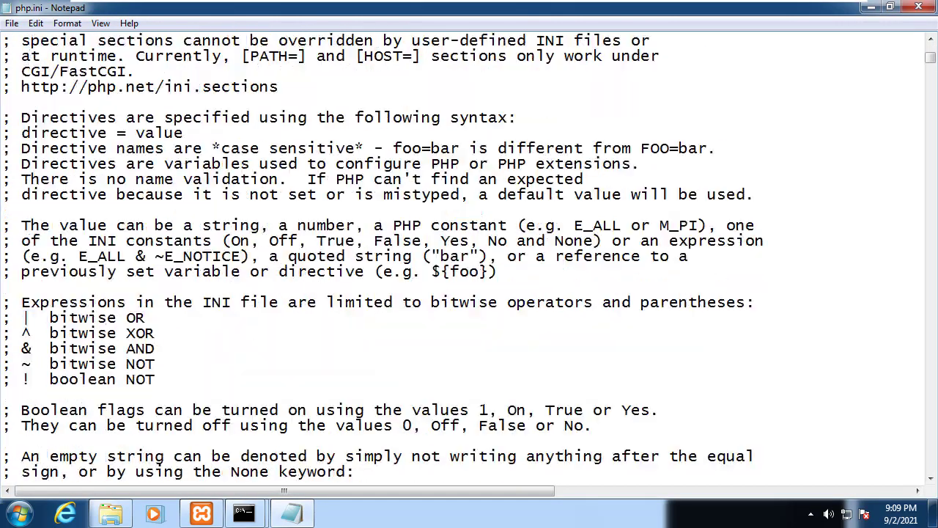
scroll(469, 256, down, 7)
scroll(469, 256, up, 5)
scroll(393, 257, up, 1)
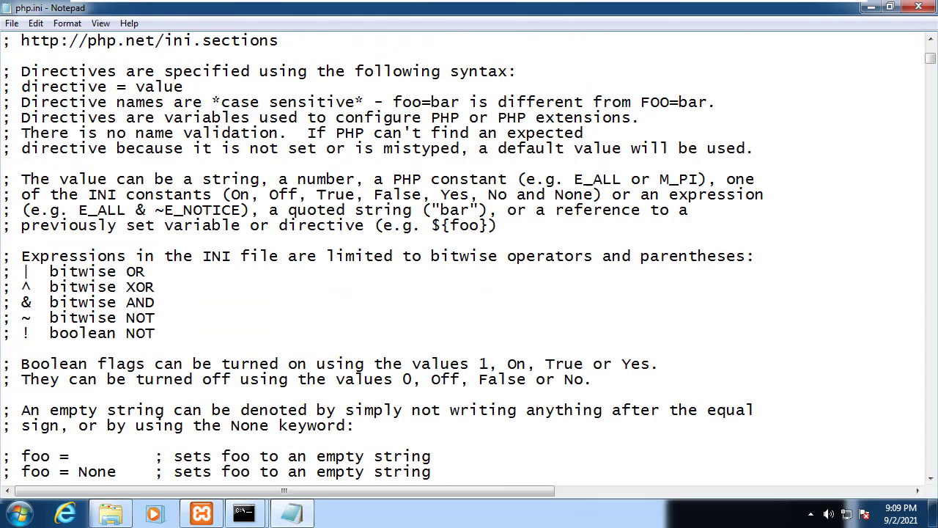
key(ctrl+f)
text(allow)
key(BackSpace)
key(BackSpace)
key(BackSpace)
key(BackSpace)
key(BackSpace)
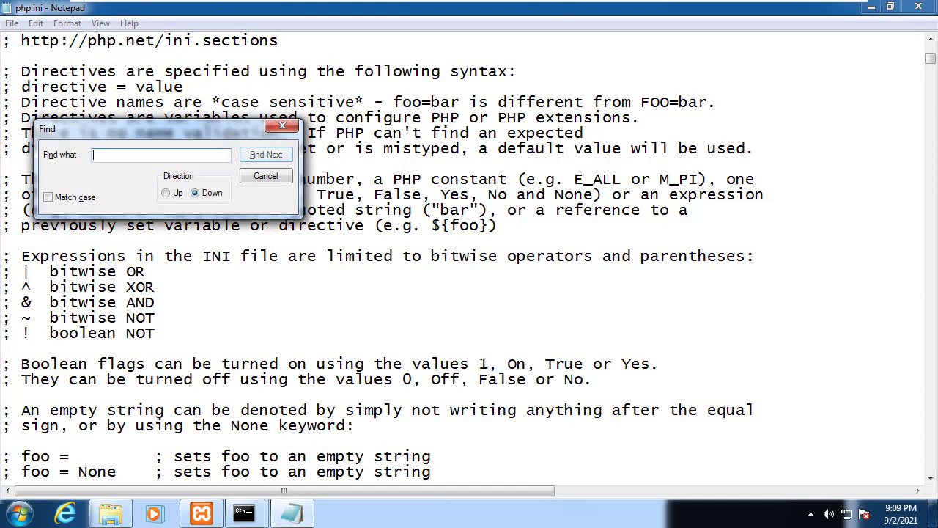
text(allow)
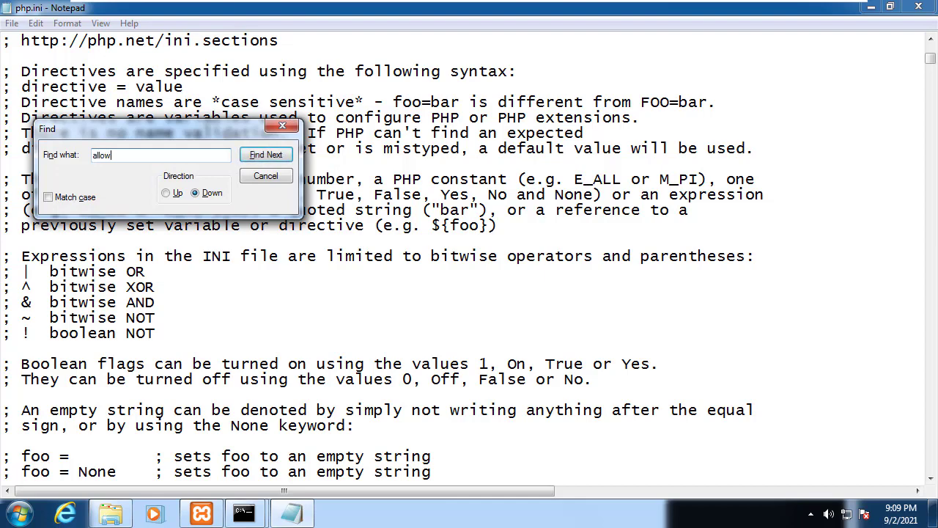
text(_url_include)
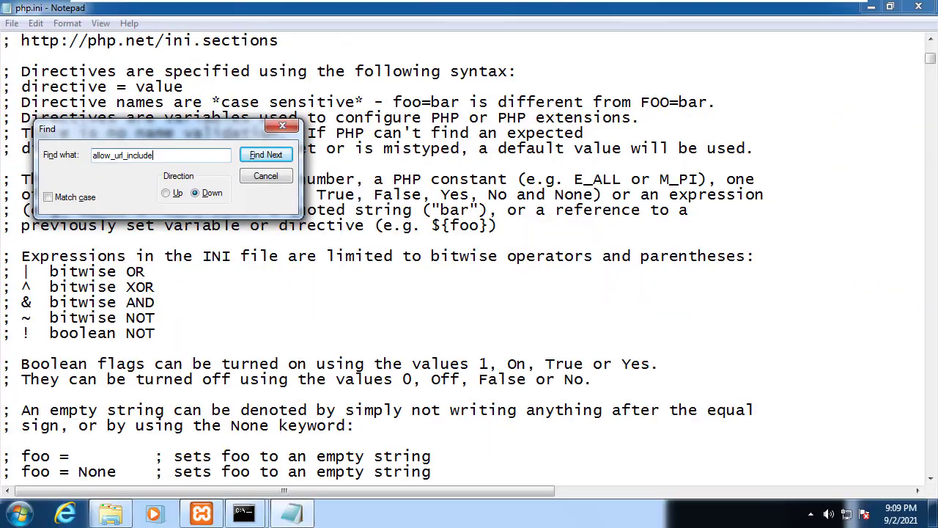
click(474, 174)
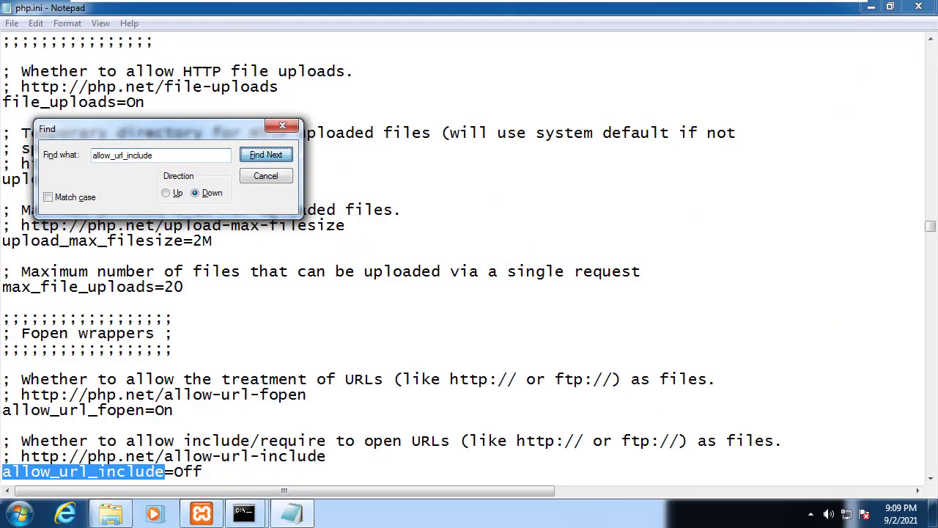
key(Escape)
Step: Change allow_url_include from Off to ON, save php.ini and close Notepad
scroll(469, 257, down, 3)
mouse_move(184, 333)
mouse_down()
mouse_move(203, 332)
mouse_move(174, 333)
mouse_up()
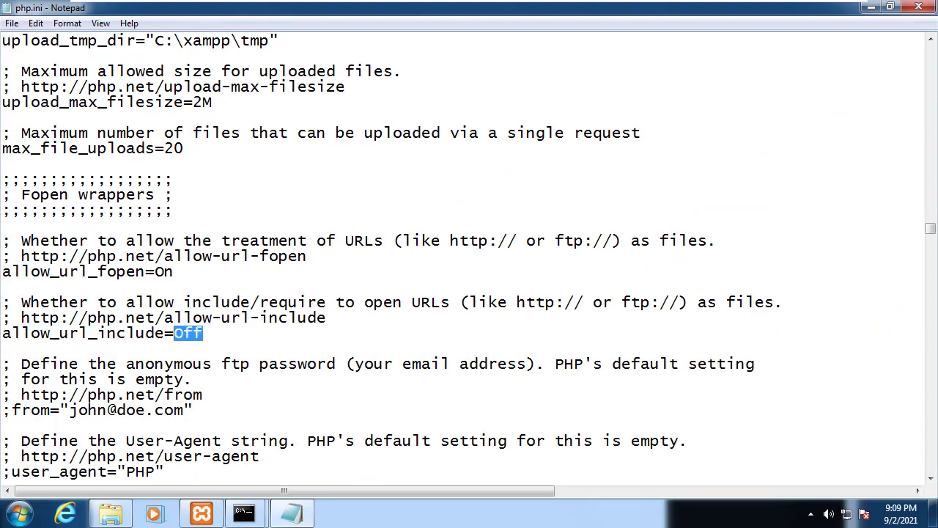
text(ON)
click(12, 23)
click(29, 72)
click(919, 6)
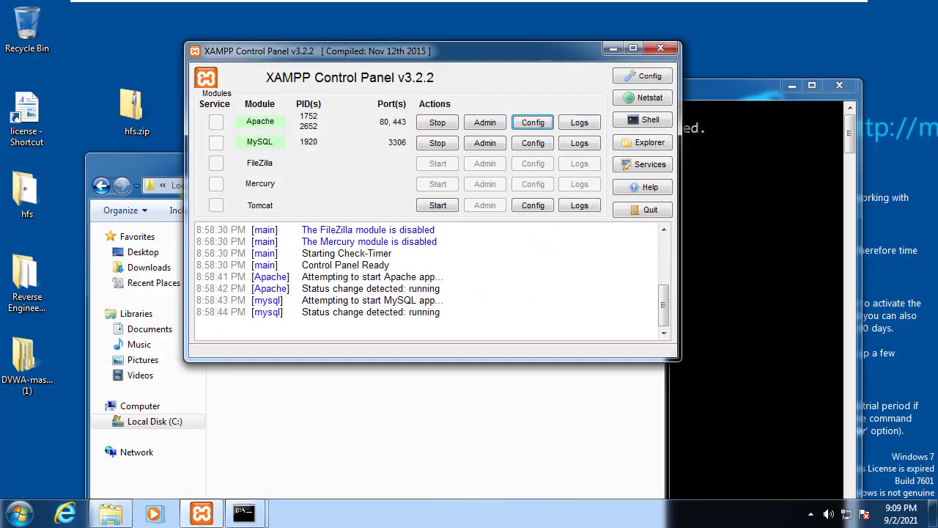
Step: Stop and restart Apache in XAMPP Control Panel to load the new settings
drag(411, 51, 479, 50)
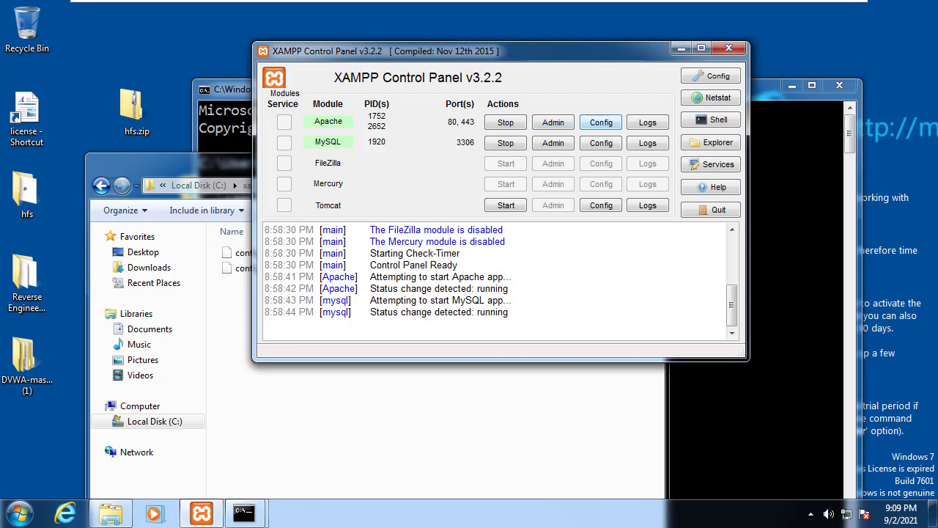
click(505, 123)
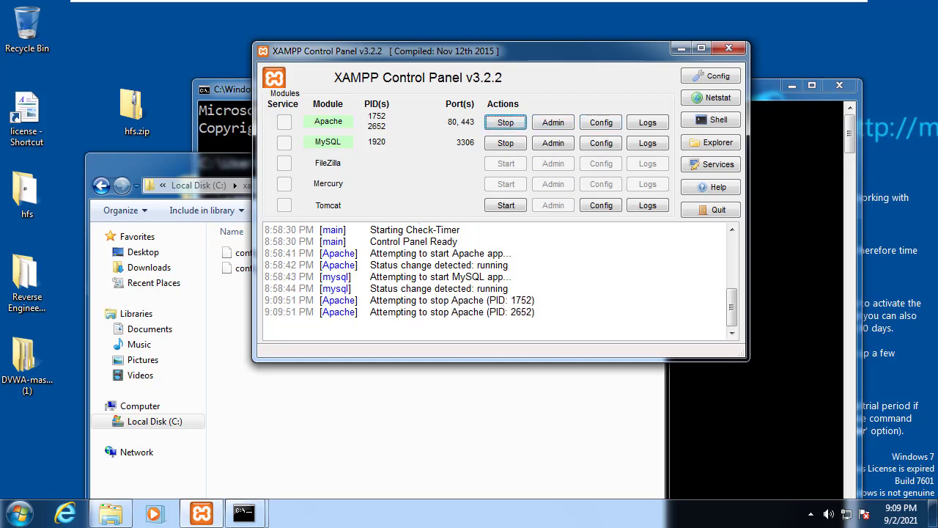
click(506, 122)
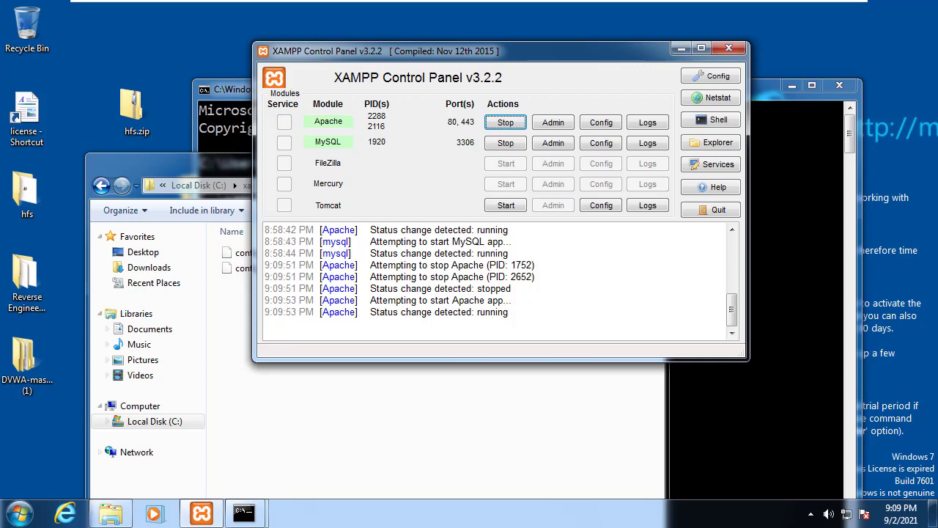
Step: Close the dvwa config folder window and launch Internet Explorer
key(alt+Tab)
key(alt+F4)
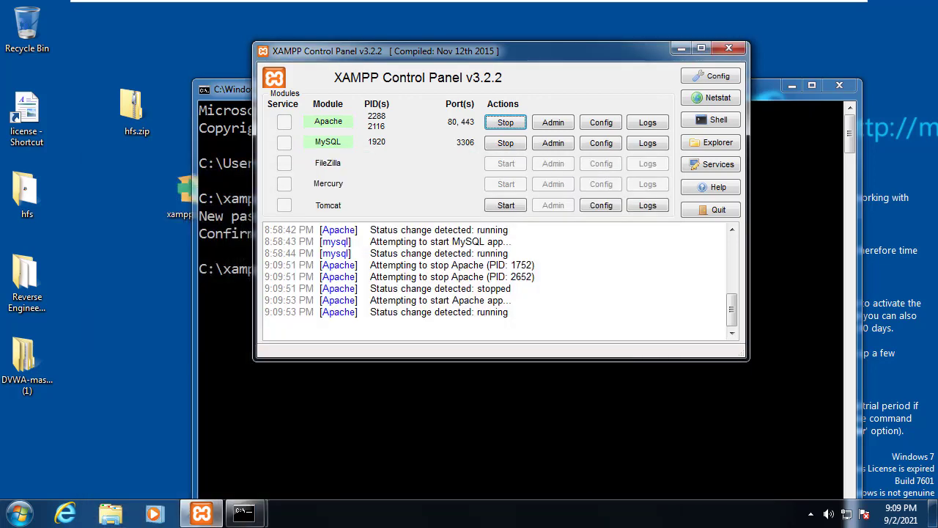
key(super+1)
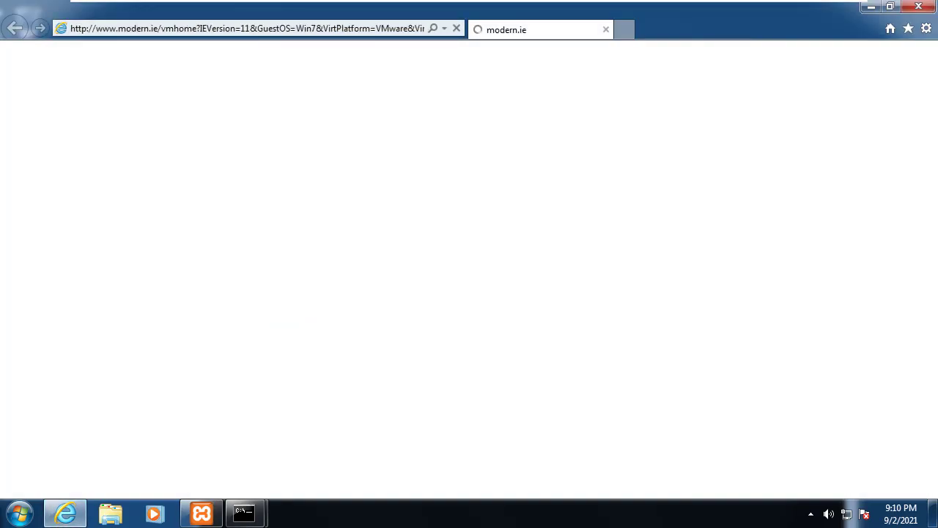
key(alt+d)
text(ht)
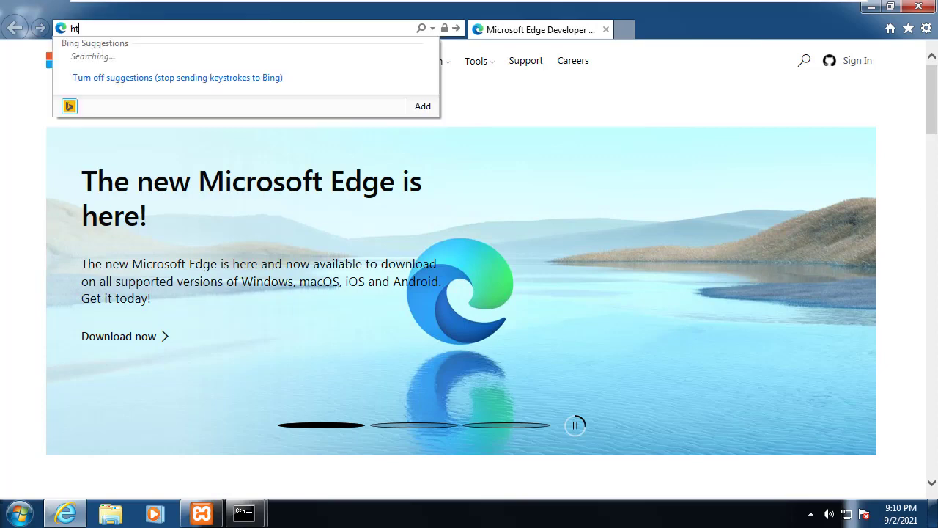
text(tp://localhost/dvwa)
key(Return)
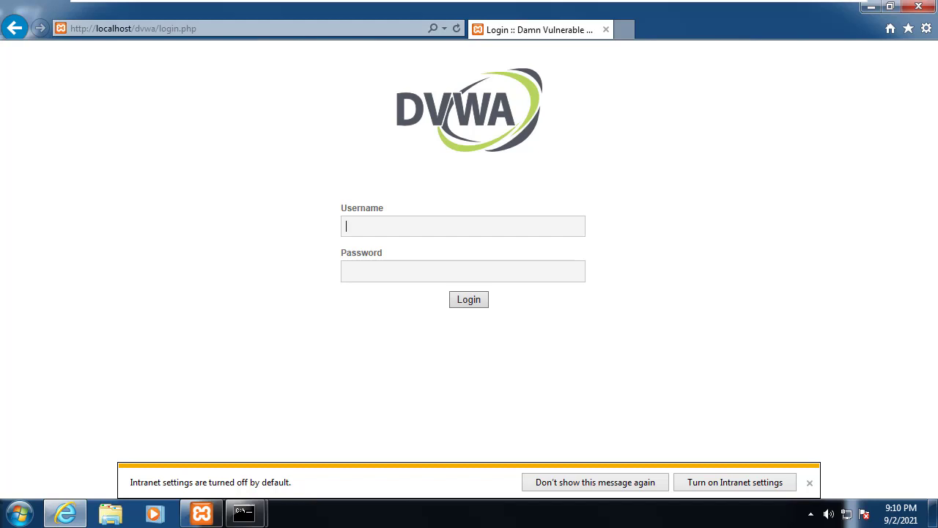
Step: Sign in to DVWA with the default administrator username and password
text(admin)
key(Tab)
text(password)
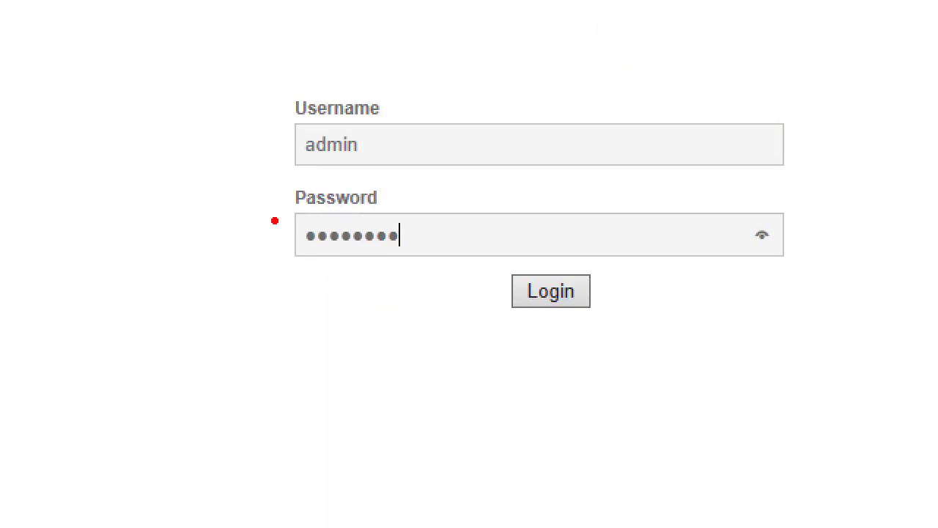
key(Return)
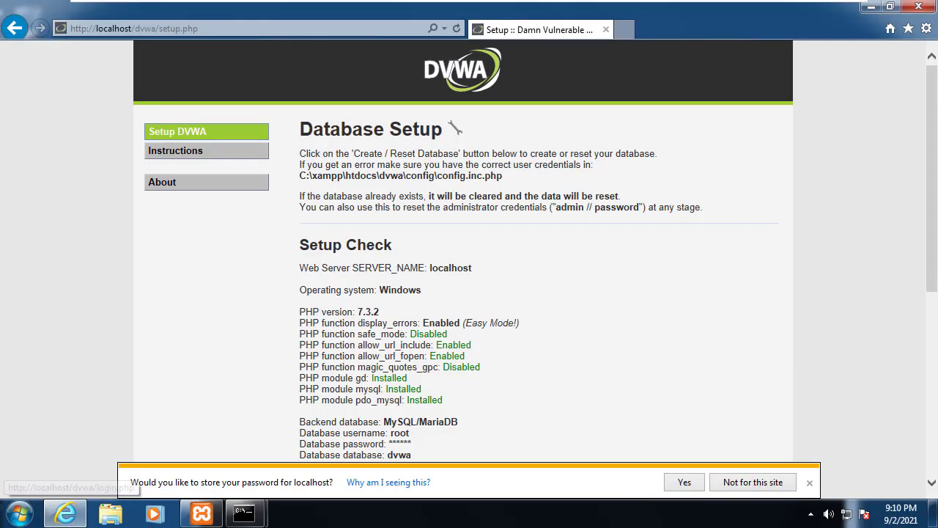
Step: Zoom in on the DVWA setup page and run Create / Reset Database
scroll(469, 257, down, 5)
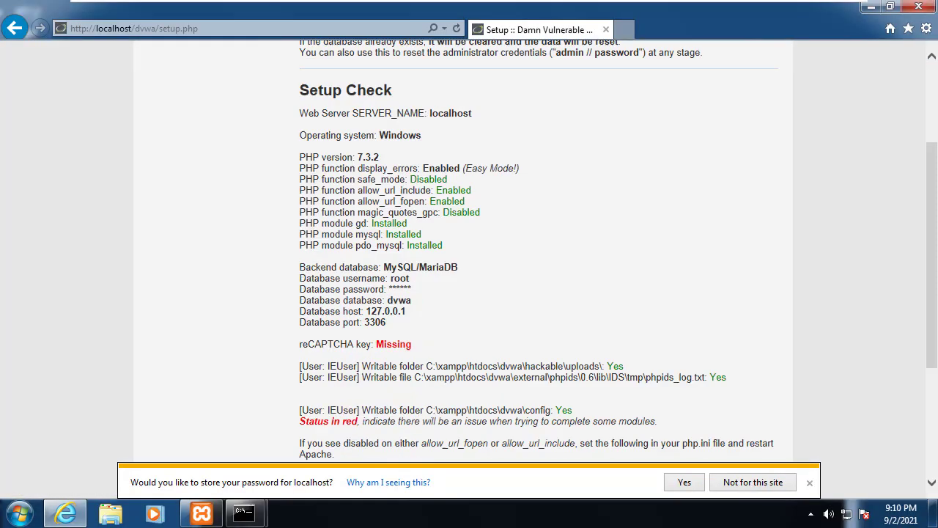
scroll(469, 256, up, 5)
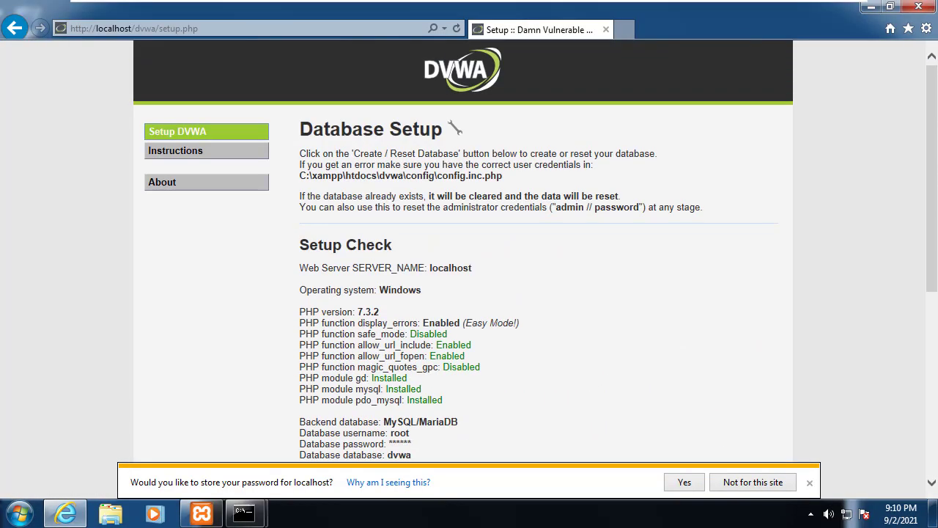
key(ctrl+plus)
key(ctrl+plus)
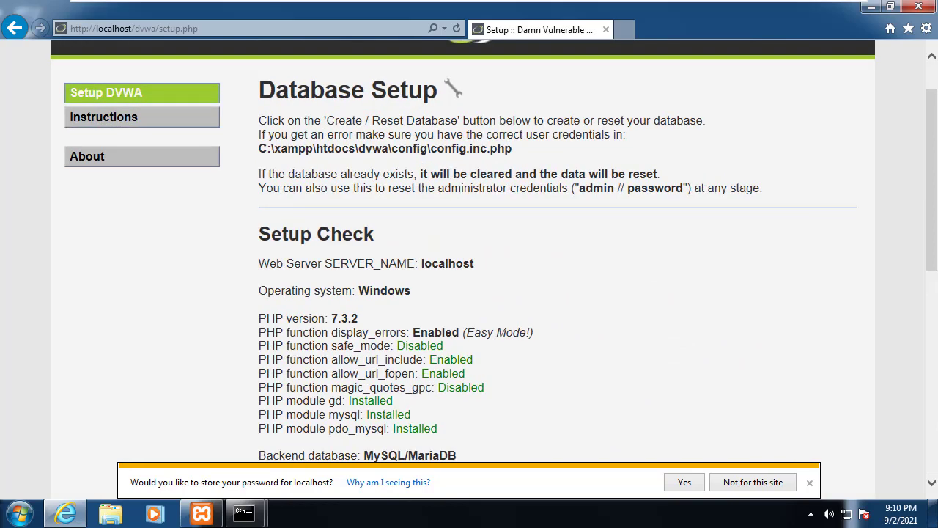
scroll(470, 256, down, 4)
scroll(469, 256, down, 1)
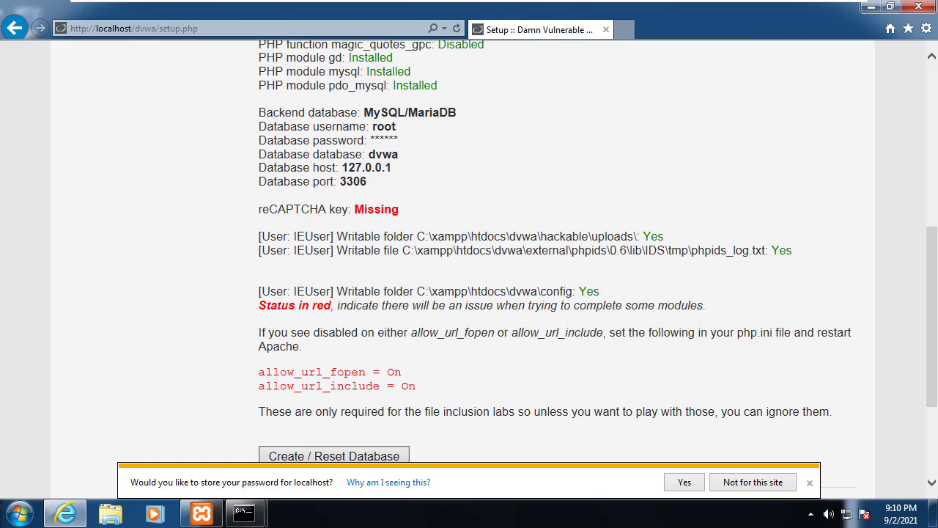
scroll(469, 264, up, 3)
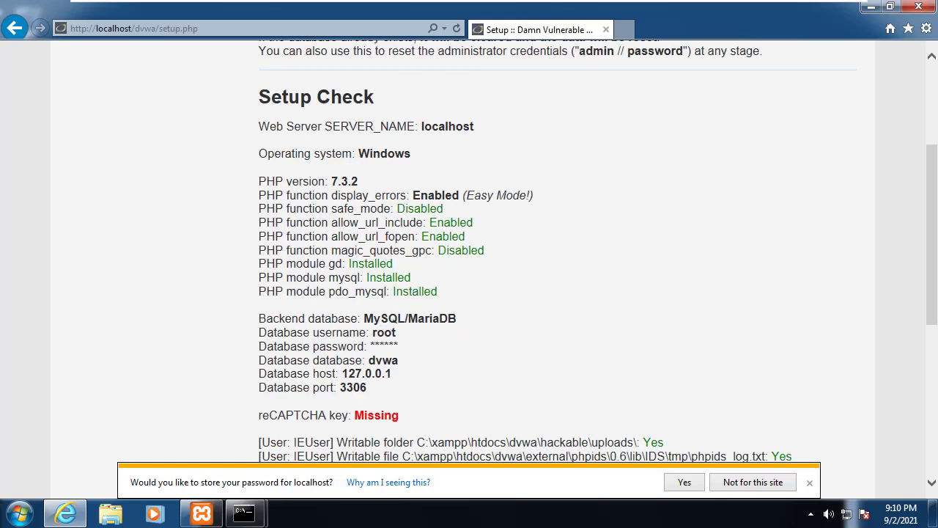
scroll(469, 263, down, 1)
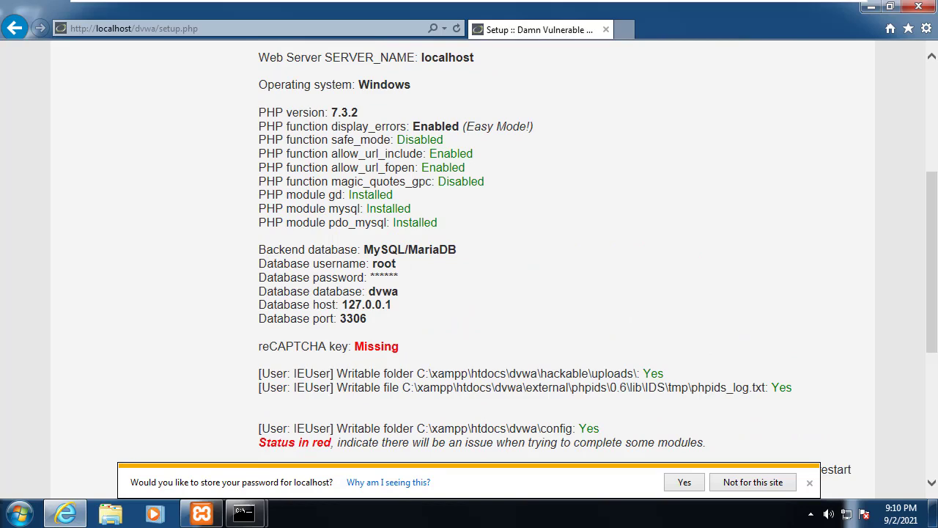
scroll(469, 264, down, 4)
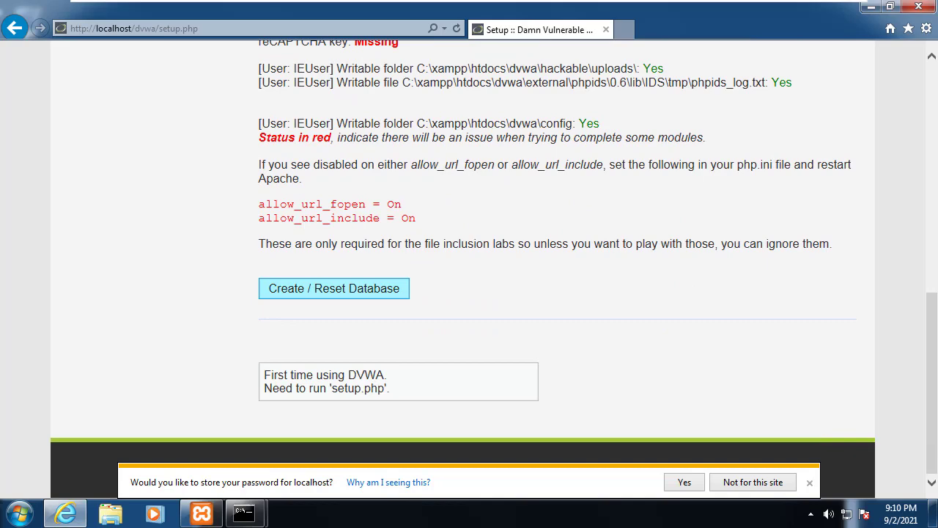
click(333, 288)
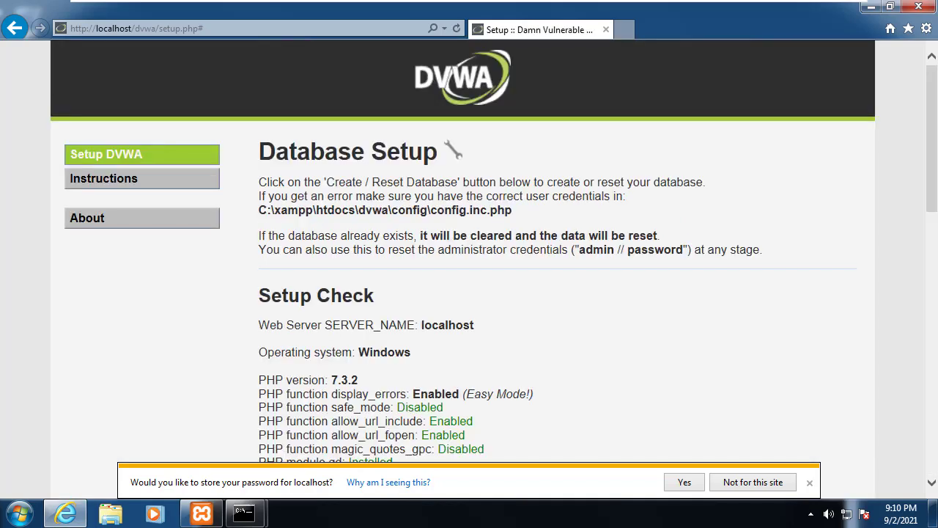
scroll(469, 264, down, 11)
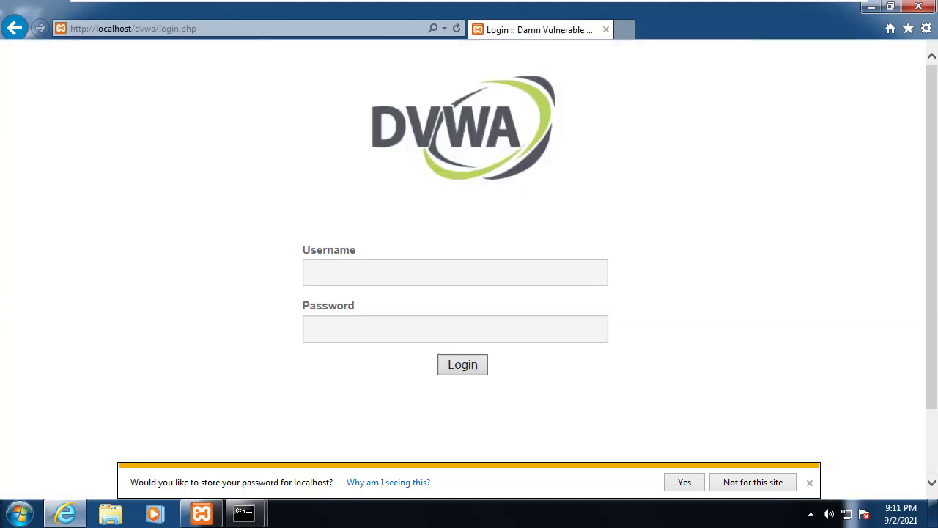
Step: Log back in to DVWA with the default administrator credentials and browse the welcome page
text(admin)
key(Tab)
text(pass)
key(BackSpace)
key(BackSpace)
key(BackSpace)
key(BackSpace)
text(password)
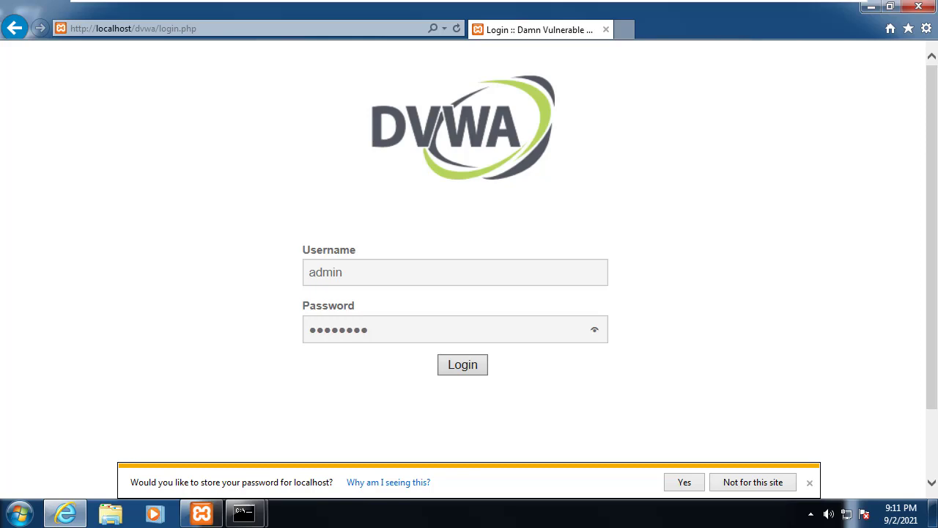
click(463, 364)
scroll(469, 257, down, 3)
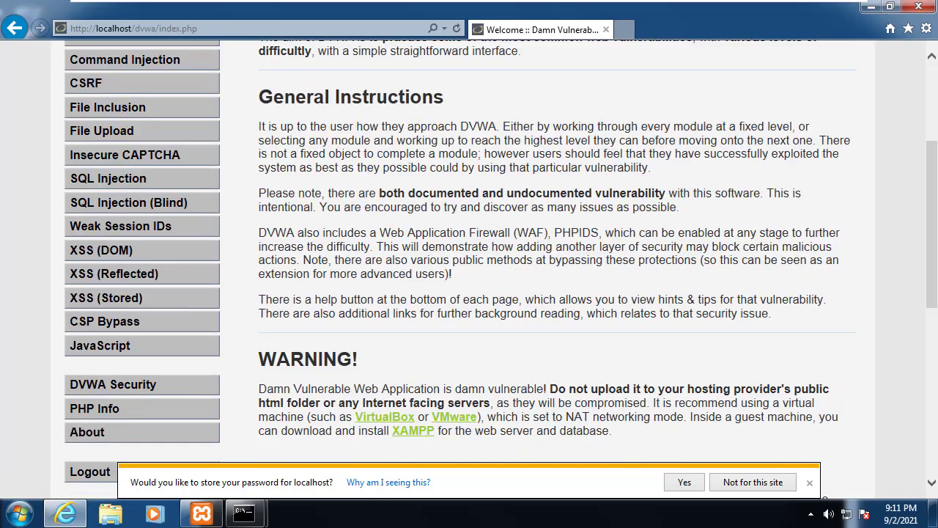
scroll(470, 256, down, 2)
scroll(470, 257, up, 5)
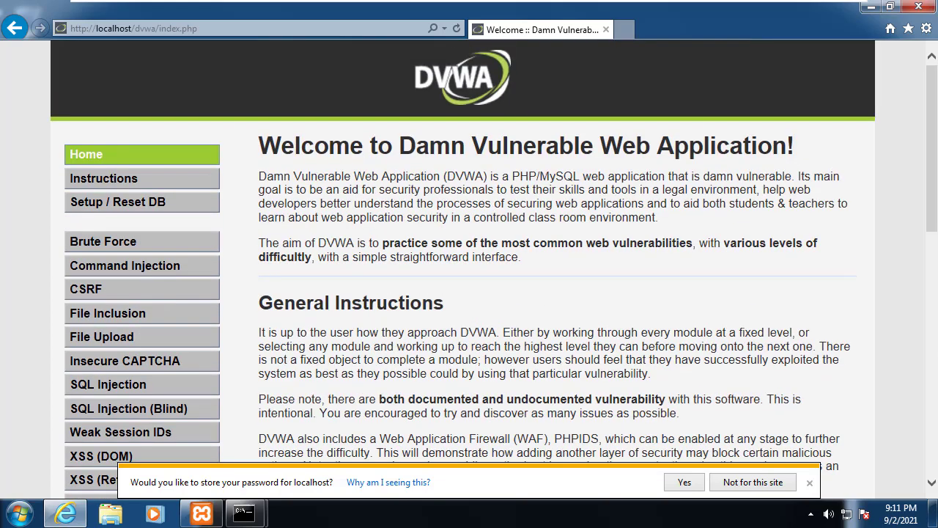